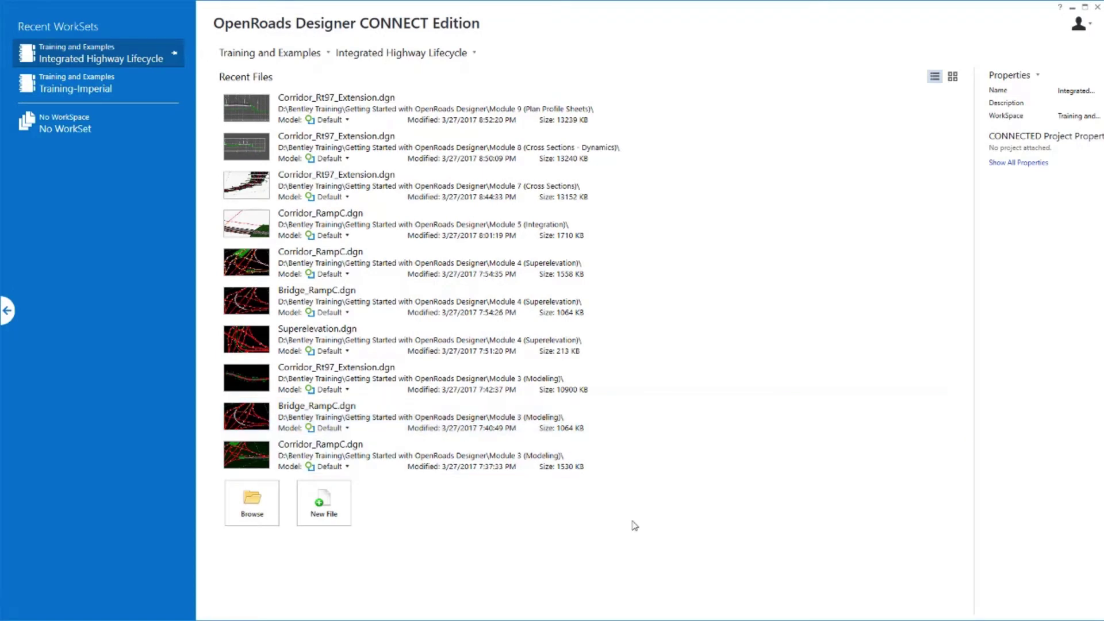
Step: Browse to the Module 9 (Plan Profile Sheets) folder and open Corridor_Rt97_Extension.dgn
left_click(252, 503)
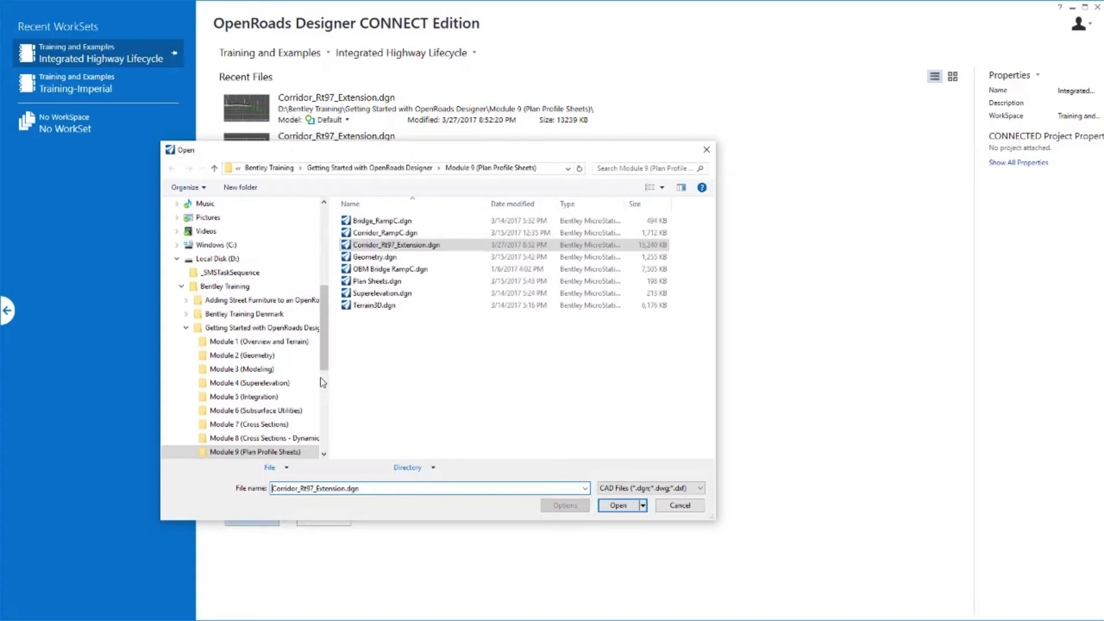
scroll(323, 375, "down", 3)
scroll(323, 375, "down", 1)
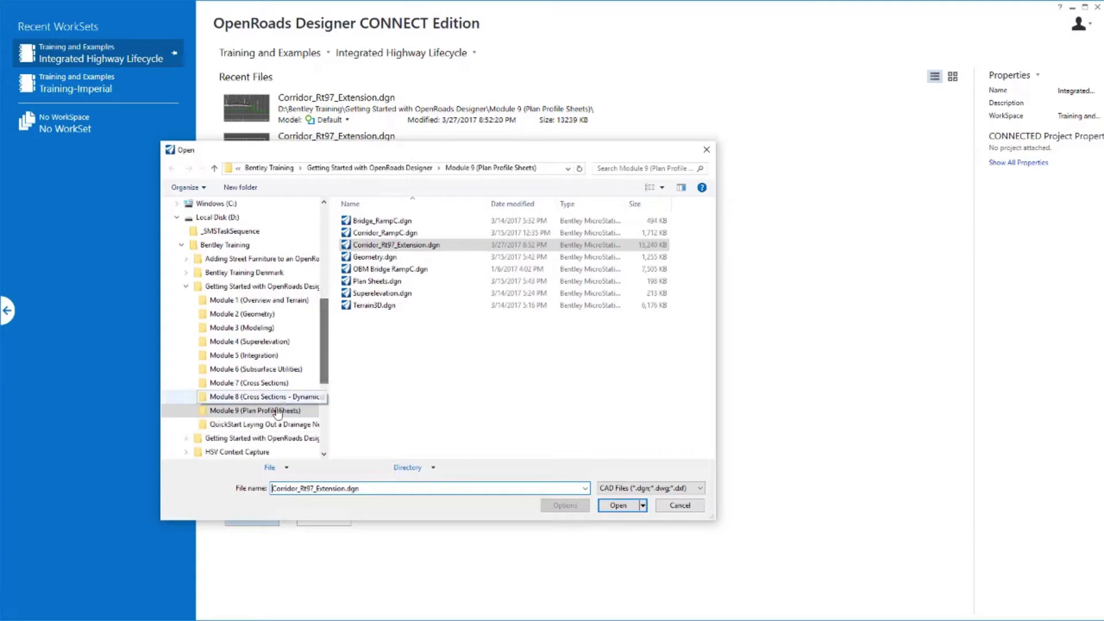
double_click(394, 249)
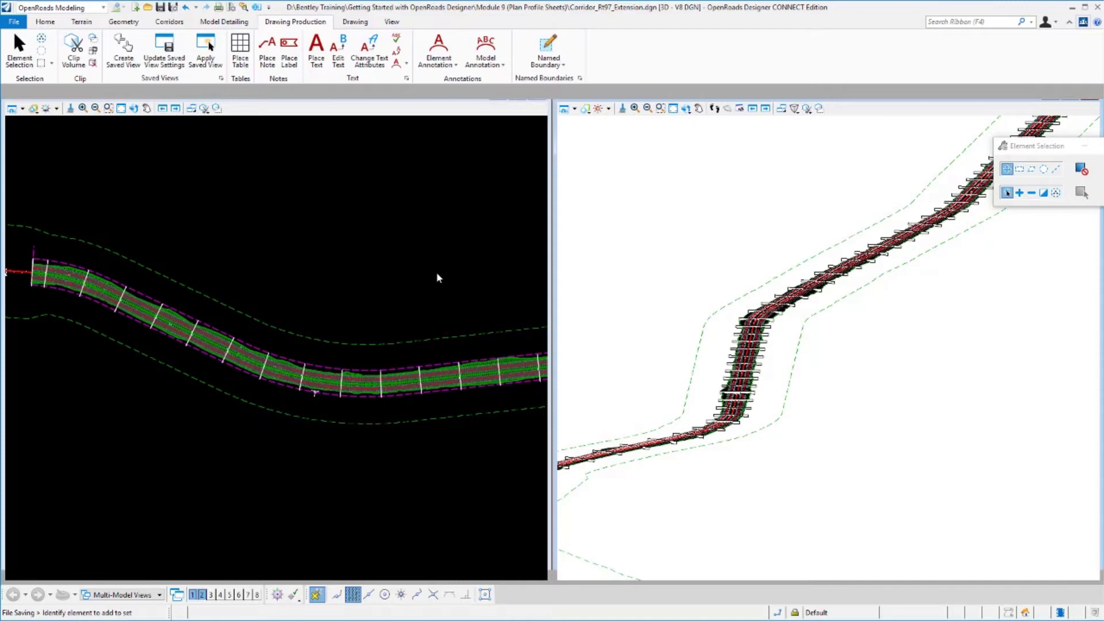
Step: Set the named boundary to Civil Plan with the A1_Plan-Profile_PLAN seed at 1:500 detail scale
left_click(548, 45)
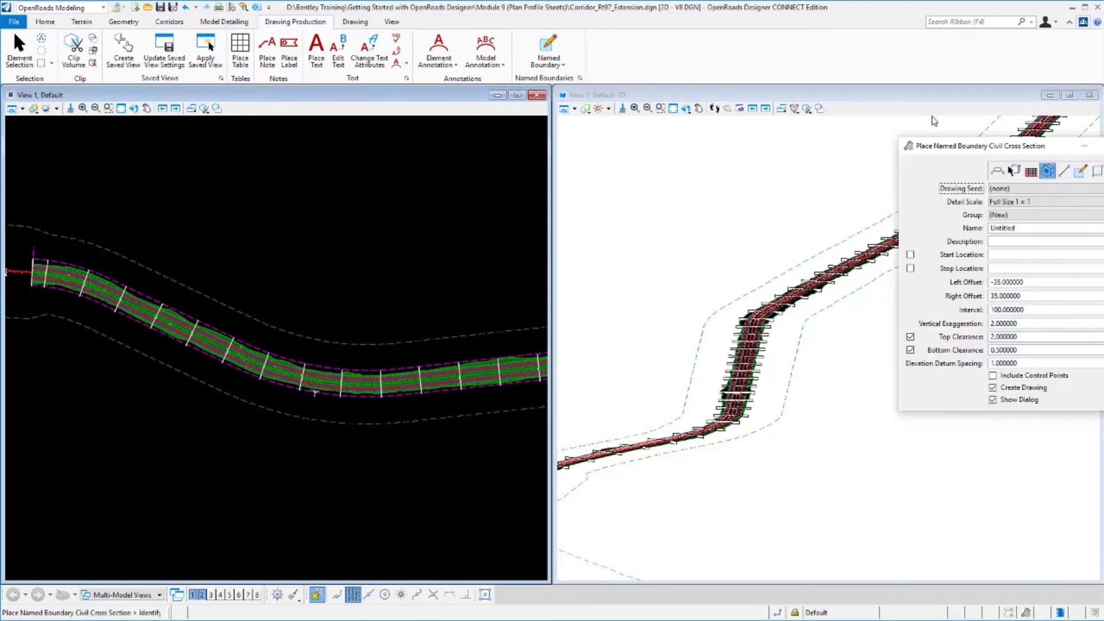
left_click_drag(955, 148, 478, 132)
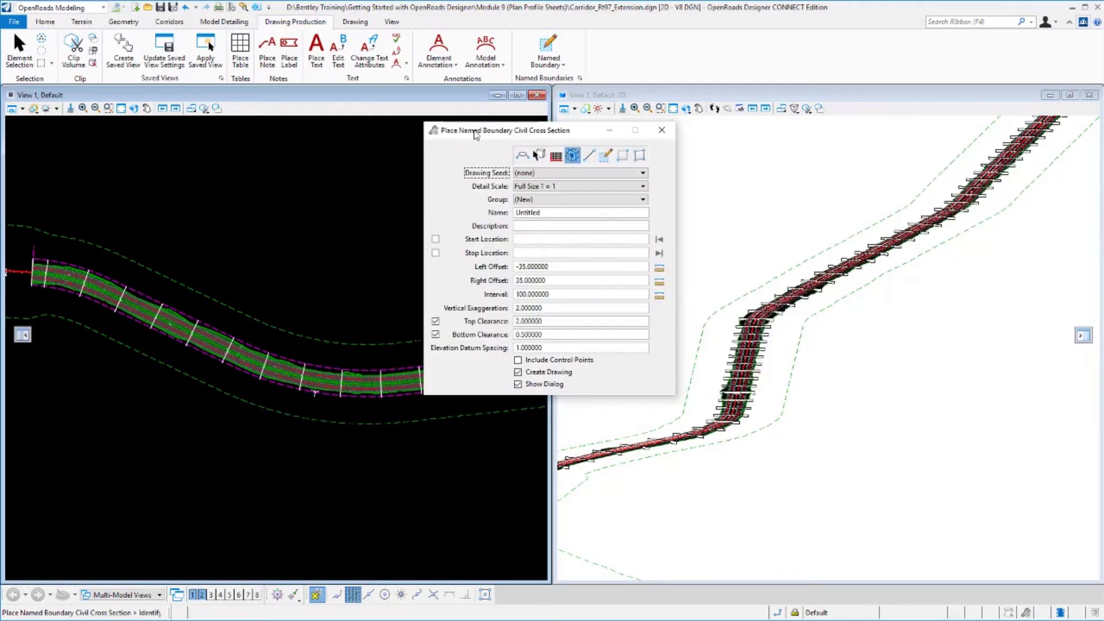
left_click(521, 156)
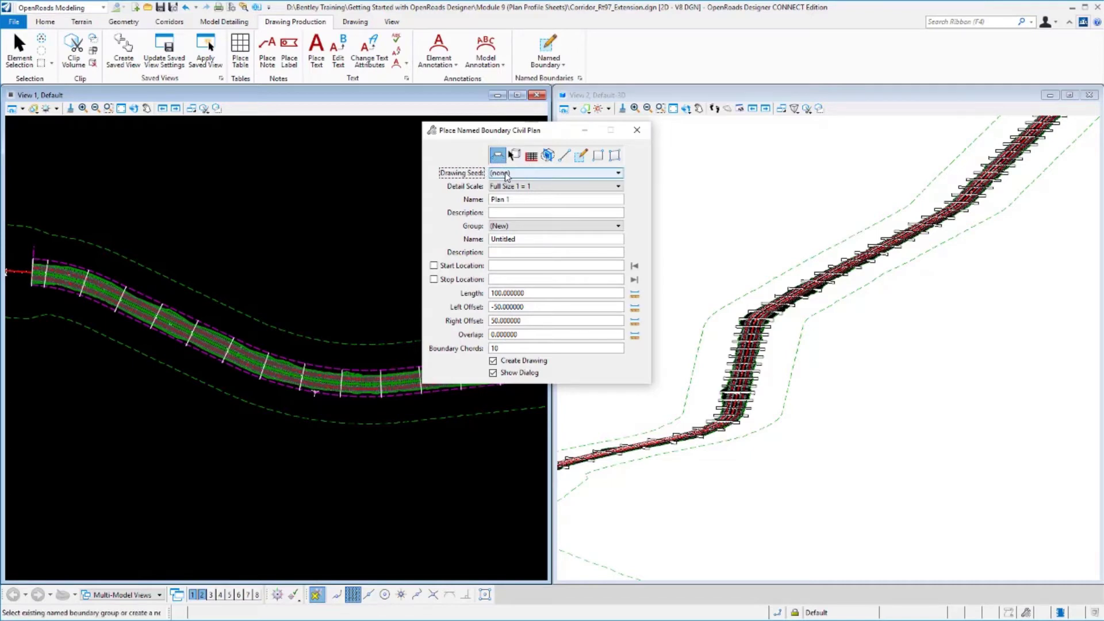
left_click(506, 174)
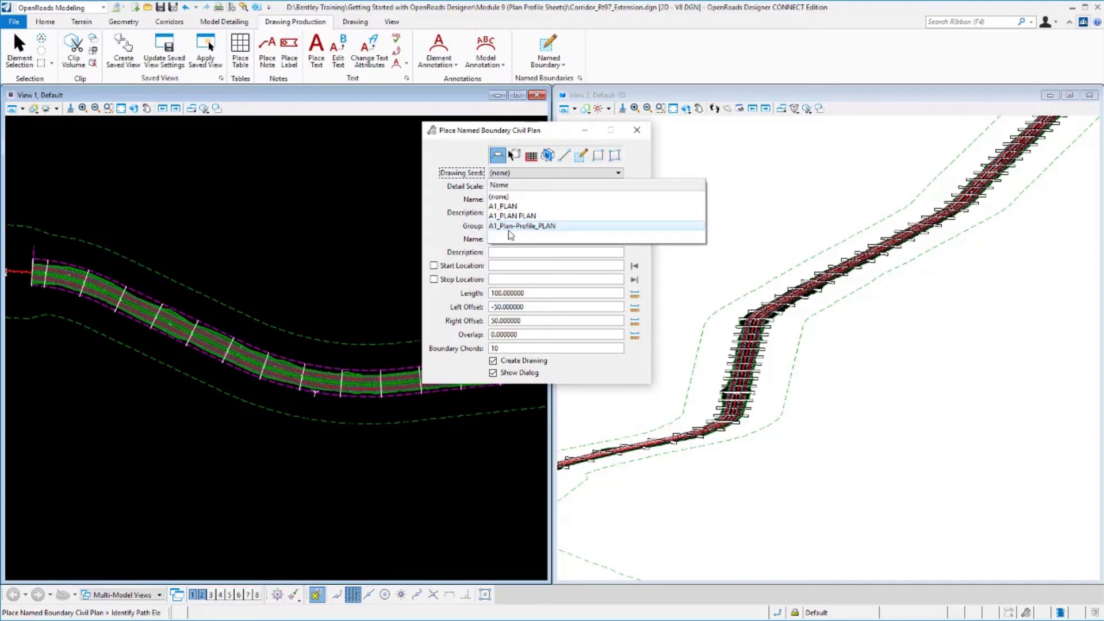
left_click(524, 226)
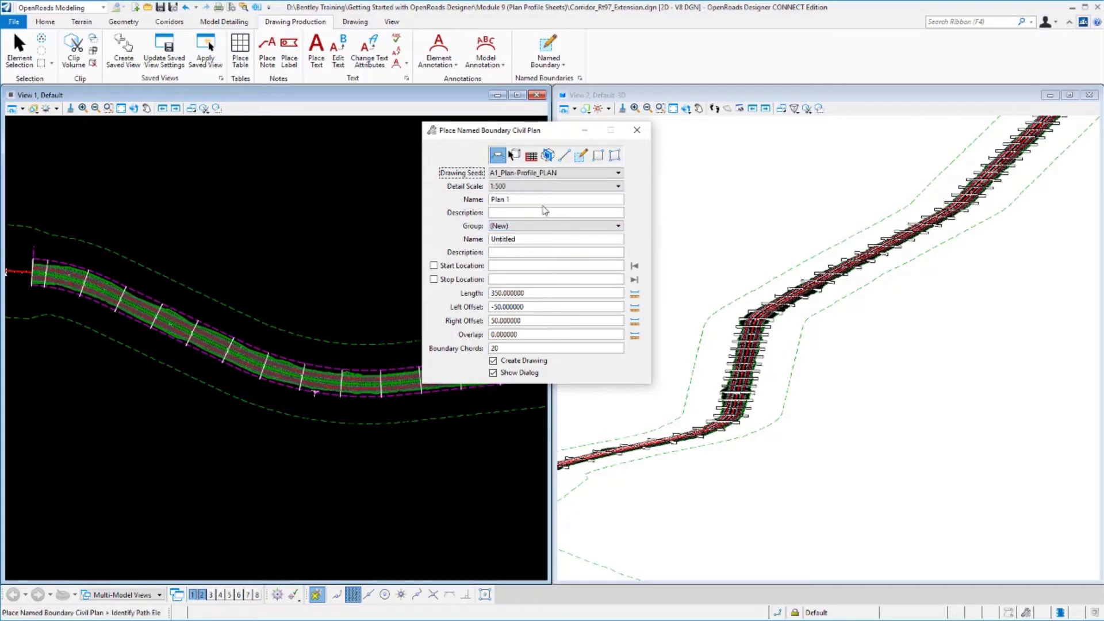
left_click(519, 187)
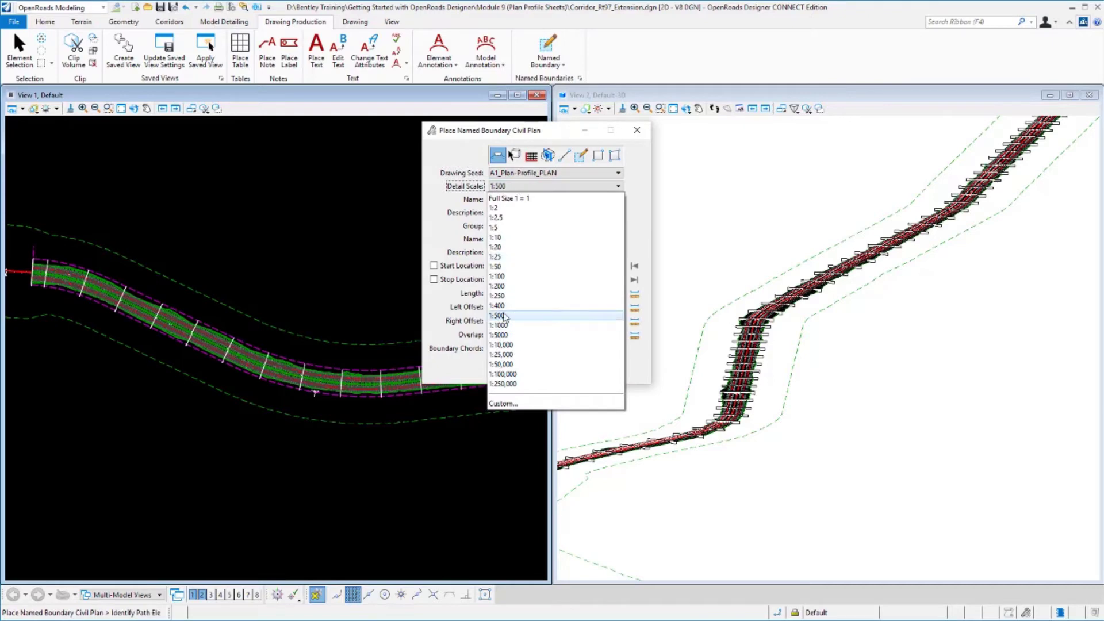
left_click(504, 317)
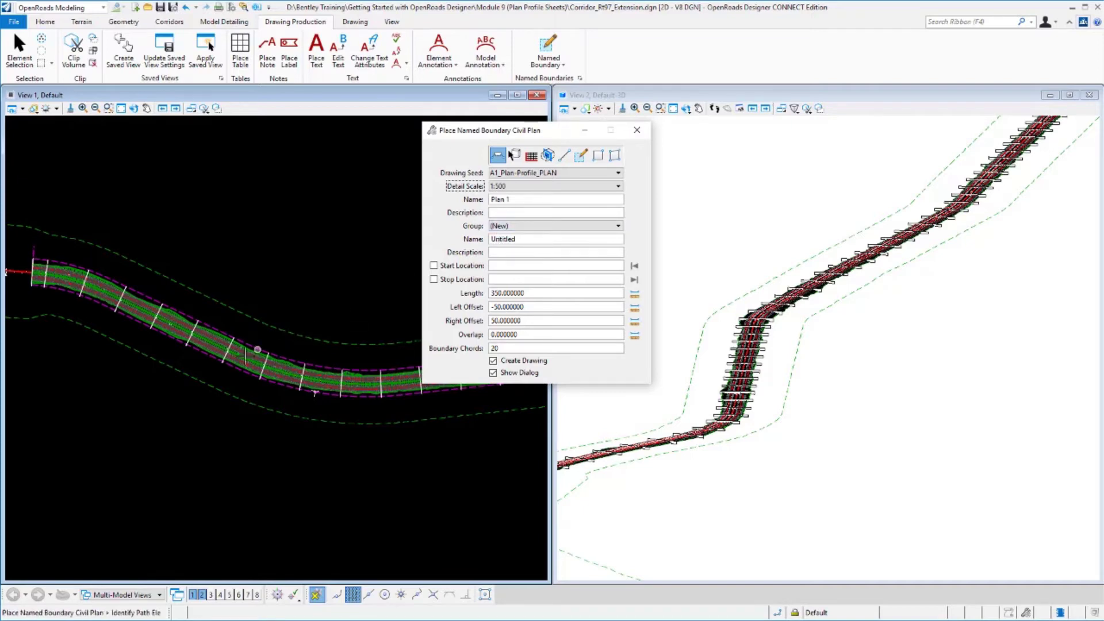
Step: Place 28 plan boundaries along Route97_Extension from 11+865.304 to 21+519.917 with Create Drawing off
left_click(257, 349)
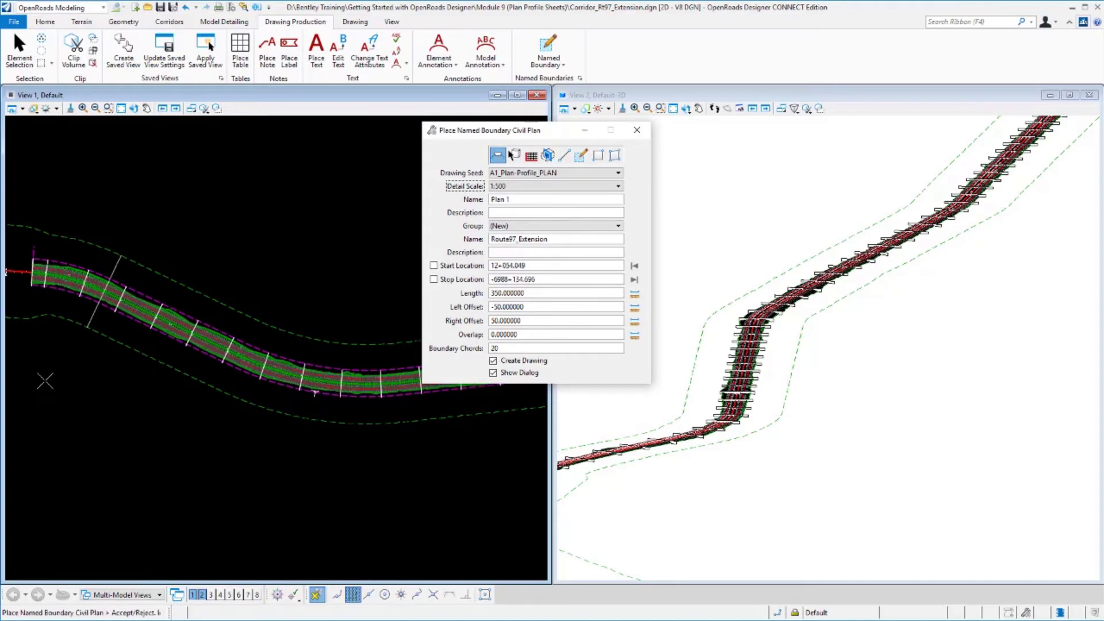
left_click(20, 305)
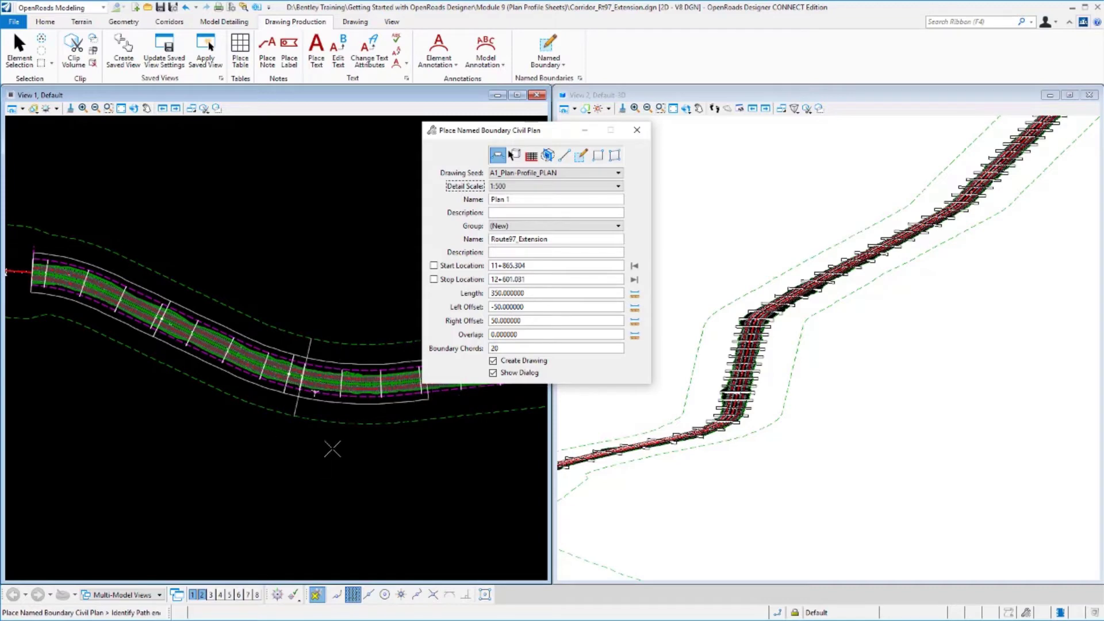
scroll(365, 477, "down", 2)
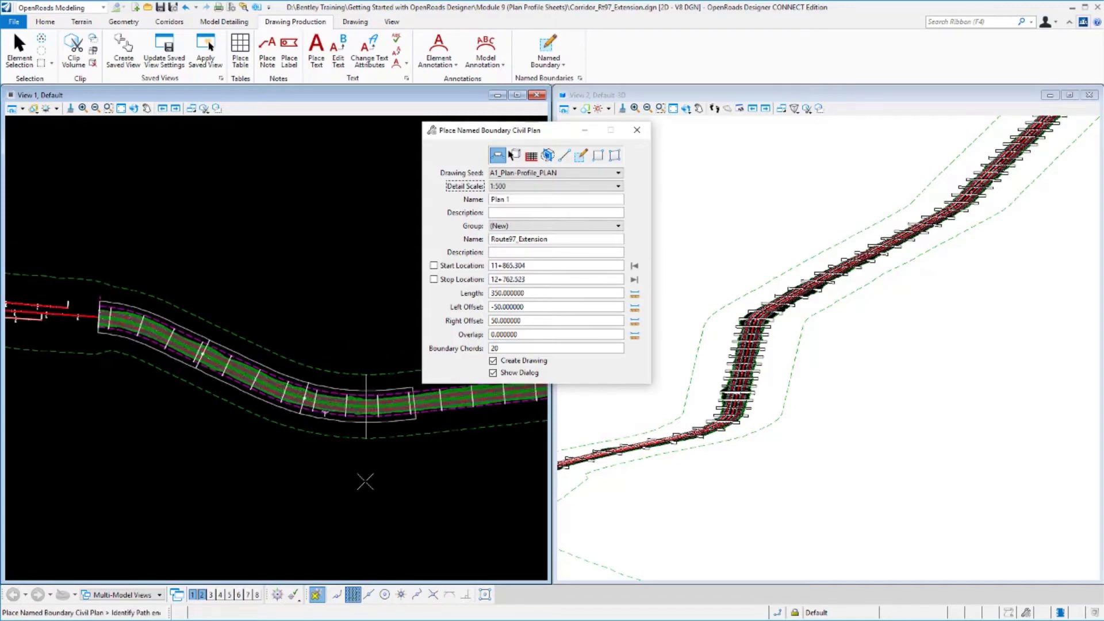
scroll(381, 473, "down", 3)
scroll(190, 456, "up", 3)
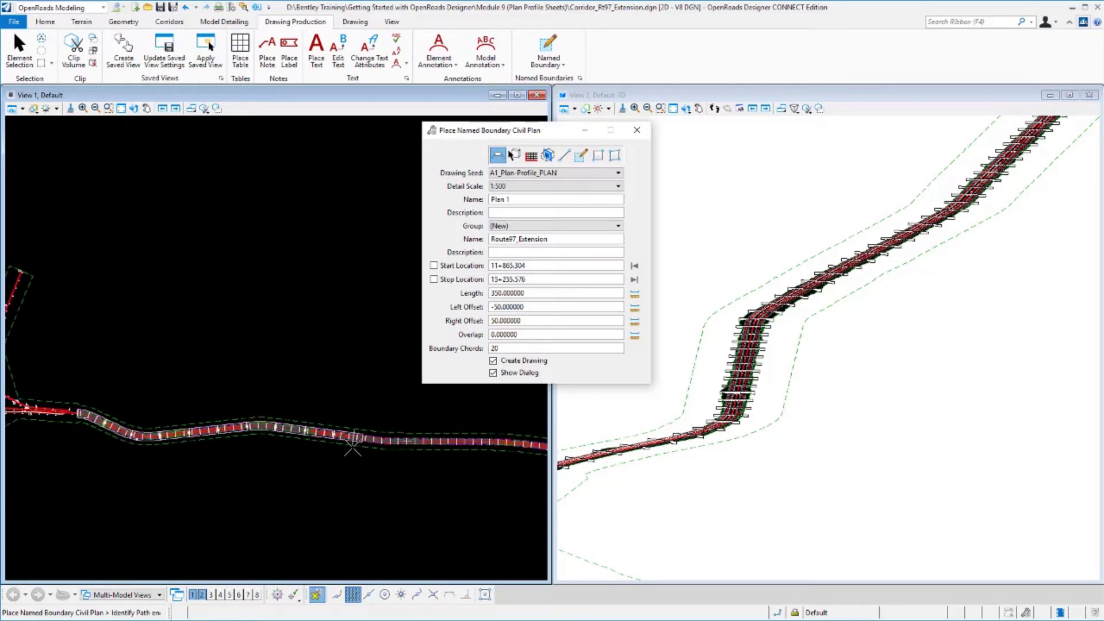
middle_click_drag(353, 440, 320, 426)
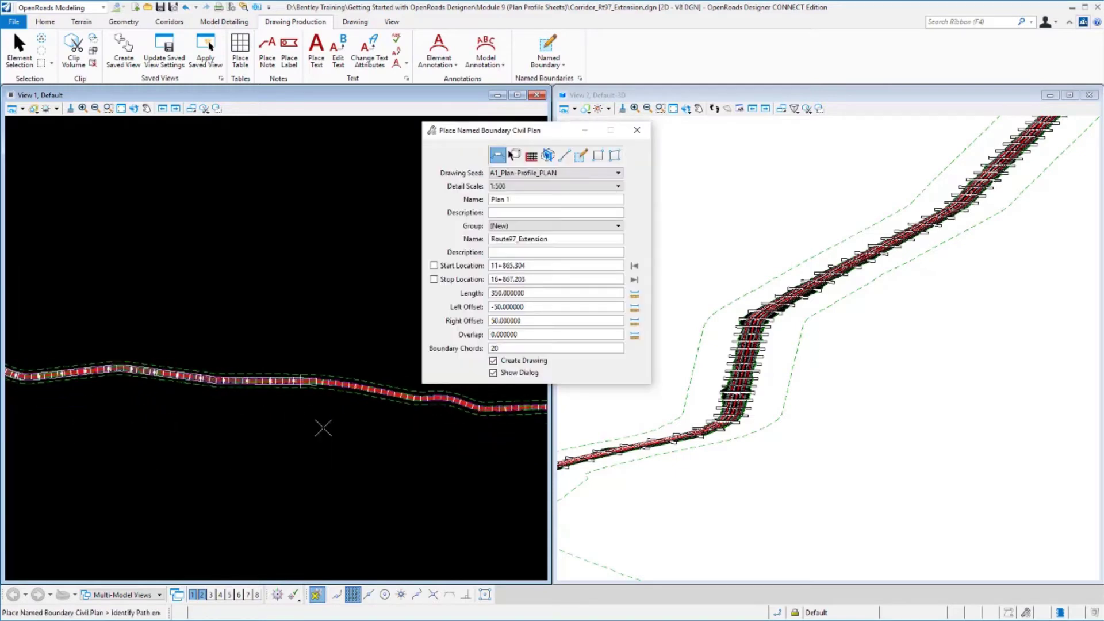
scroll(324, 429, "down", 2)
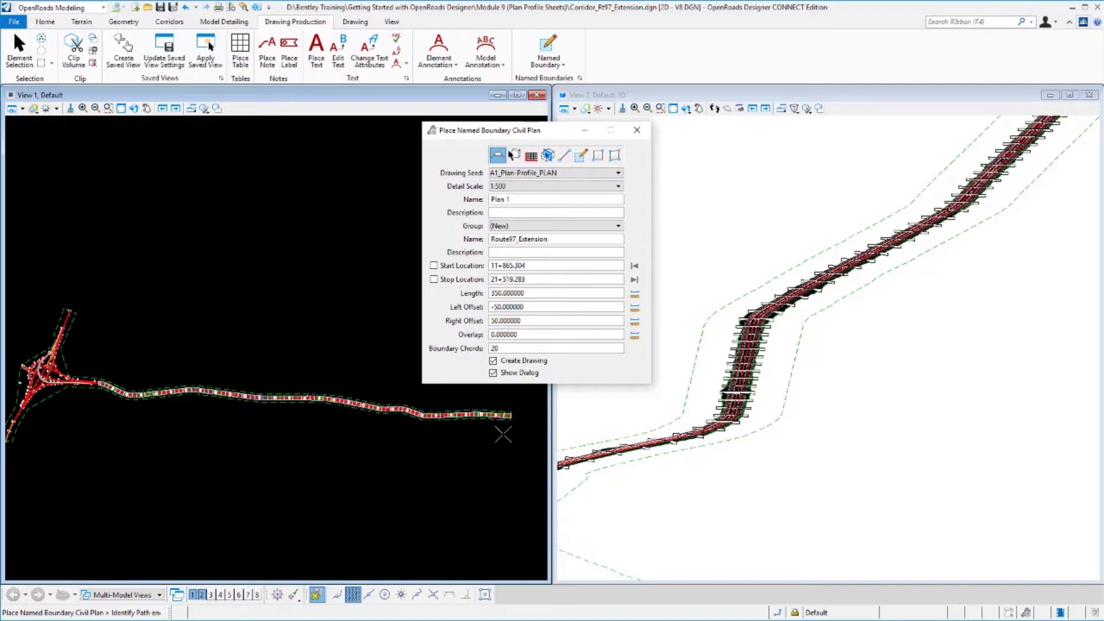
scroll(504, 435, "up", 4)
scroll(497, 424, "up", 1)
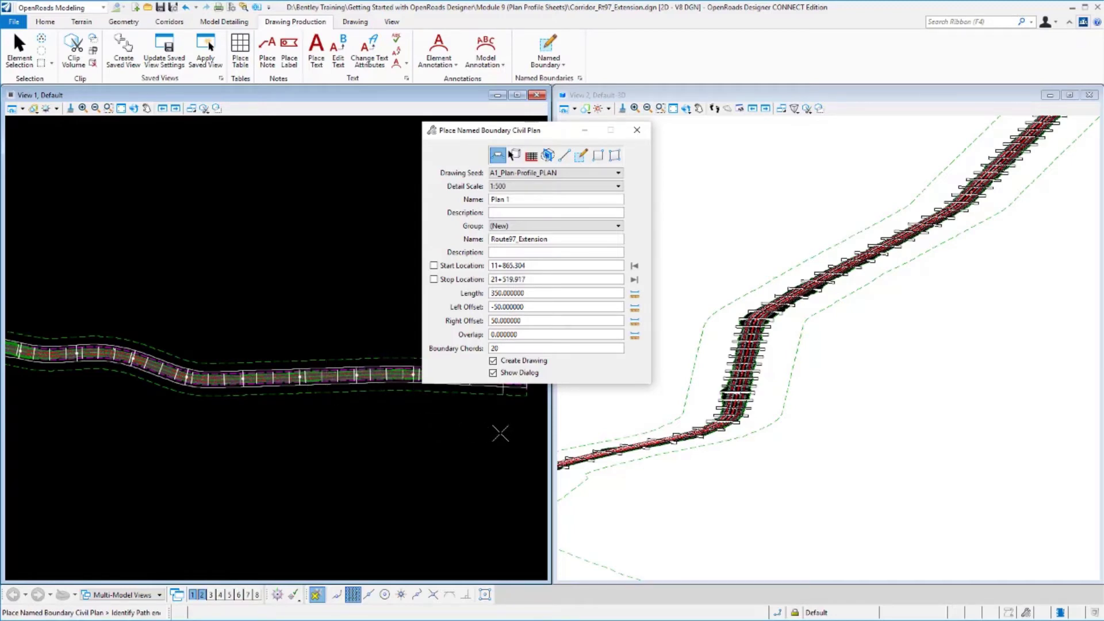
left_click(500, 434)
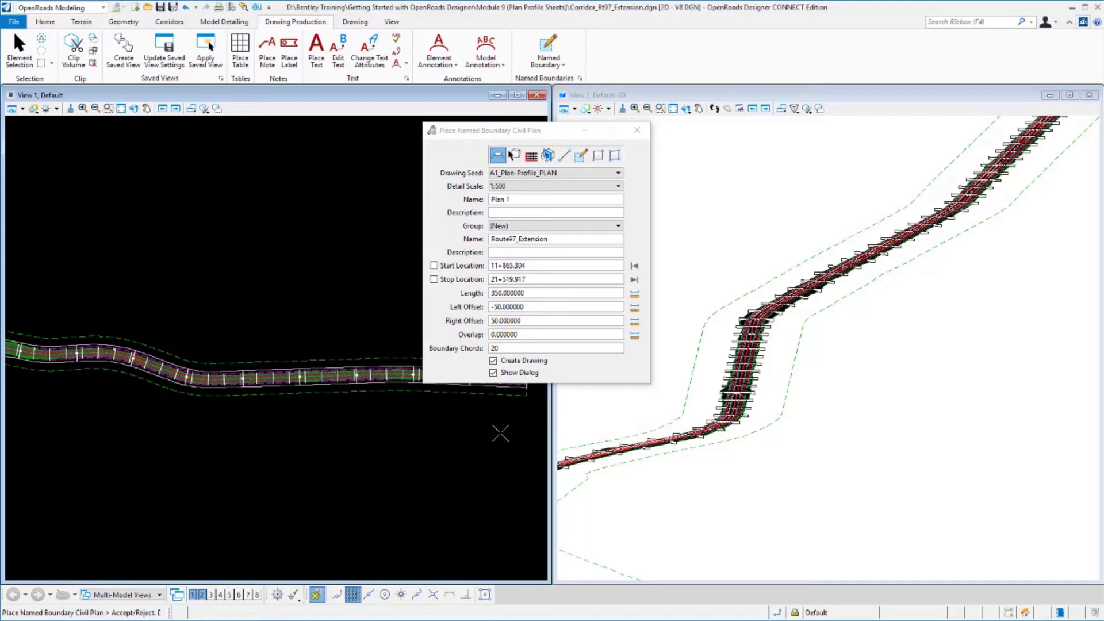
left_click(493, 361)
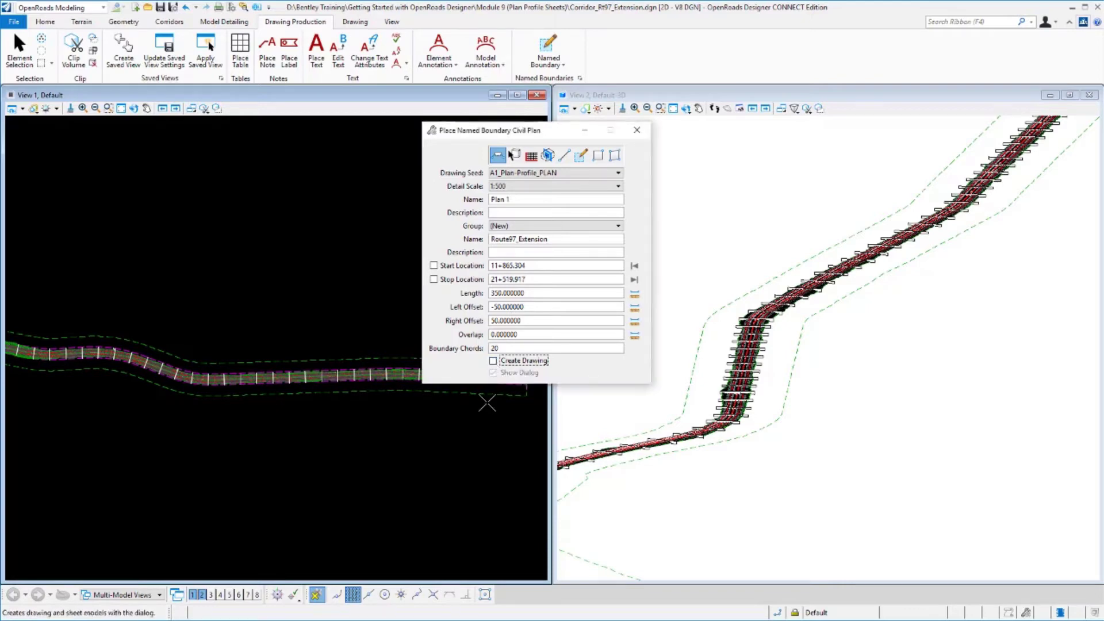
left_click(391, 485)
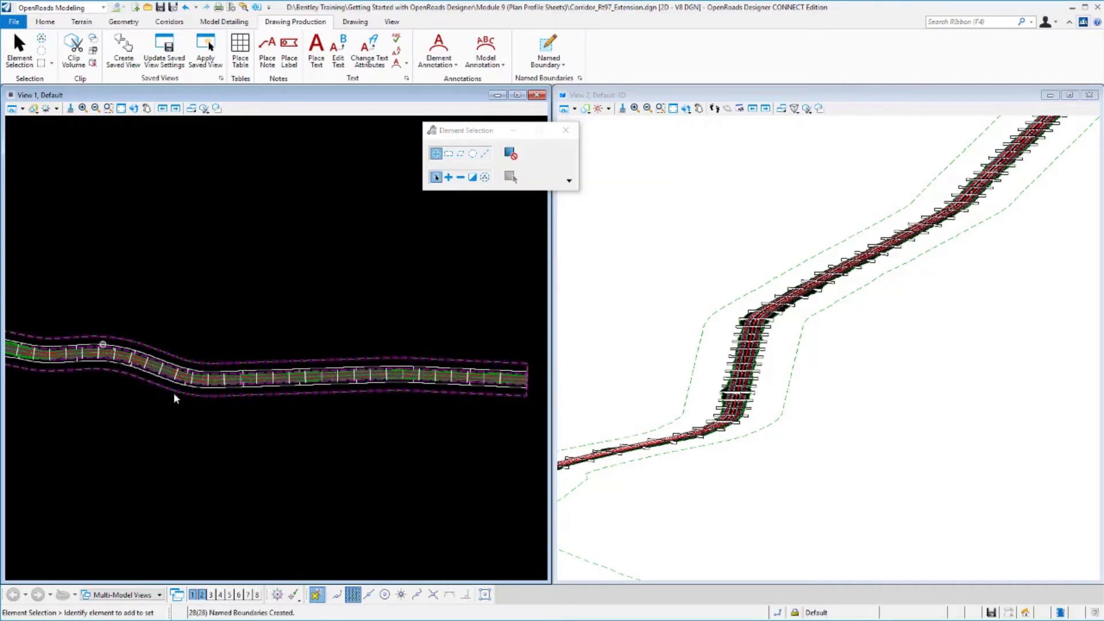
scroll(131, 374, "up", 2)
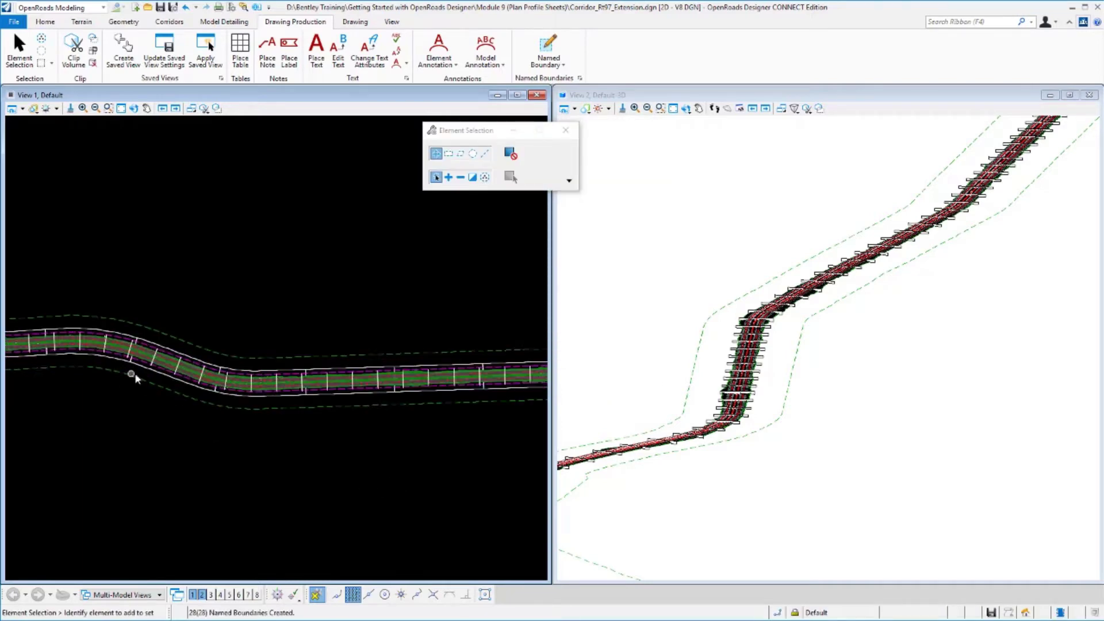
scroll(138, 371, "up", 2)
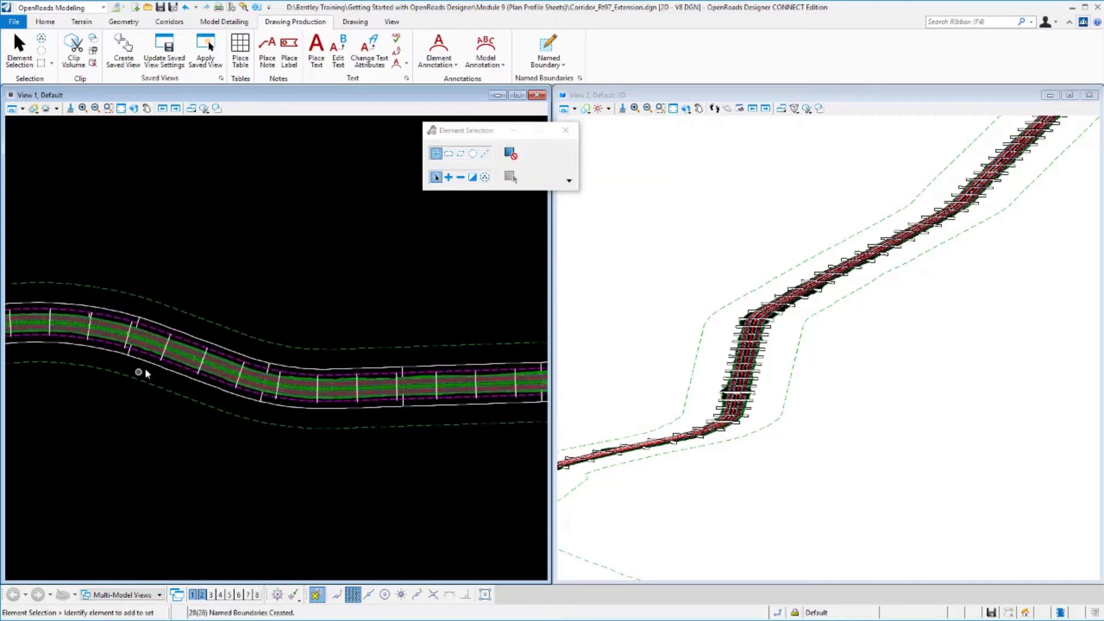
left_click(194, 339)
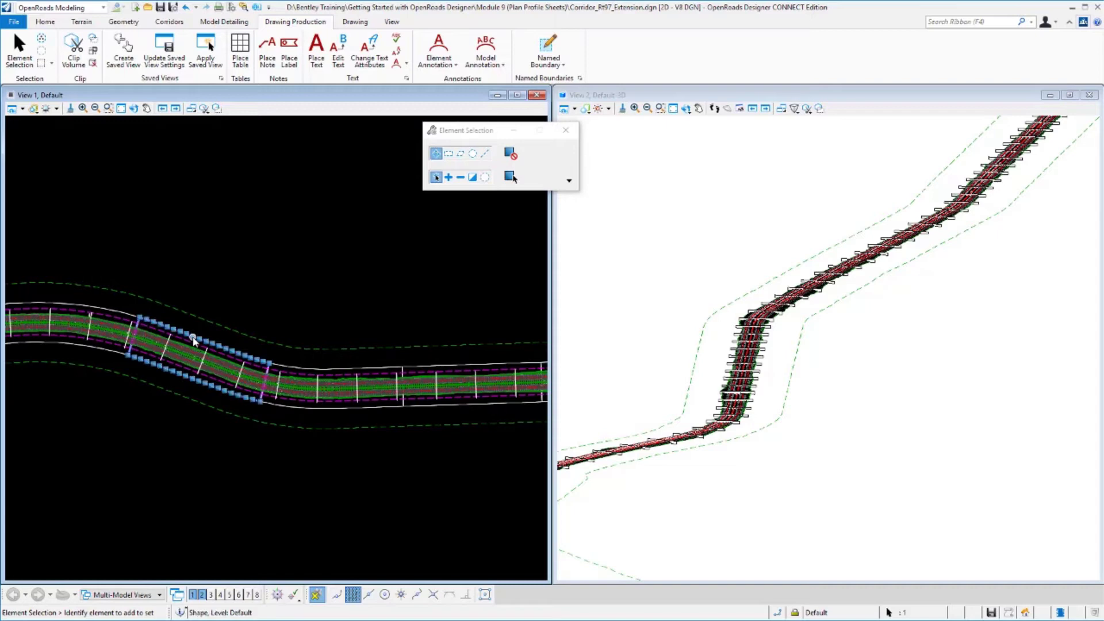
scroll(267, 406, "up", 2)
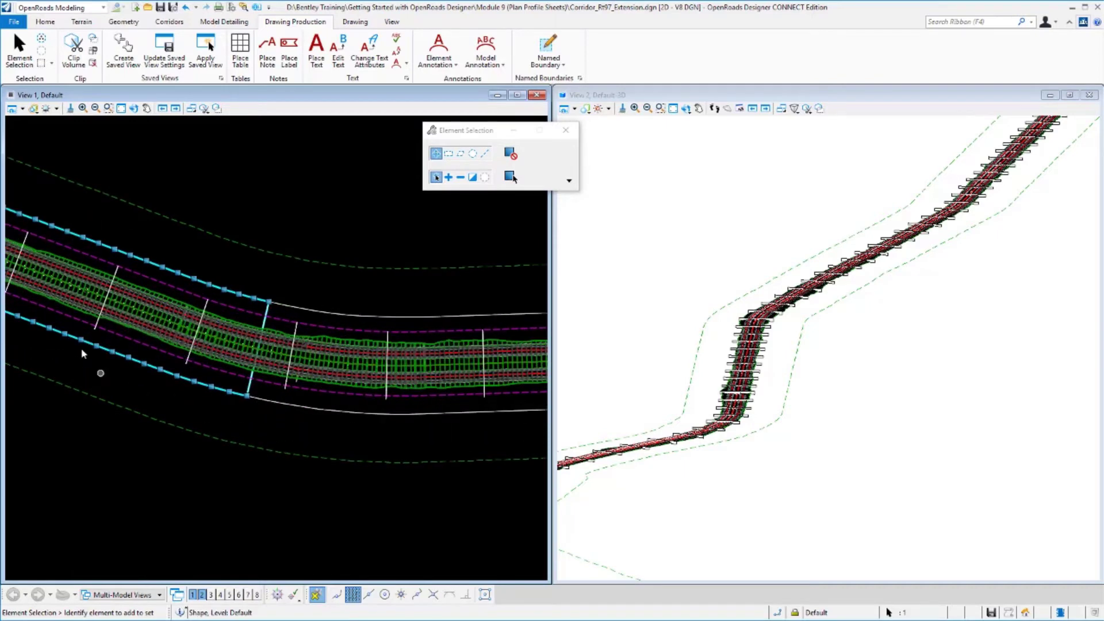
middle_click_drag(173, 374, 338, 412)
scroll(243, 421, "down", 1)
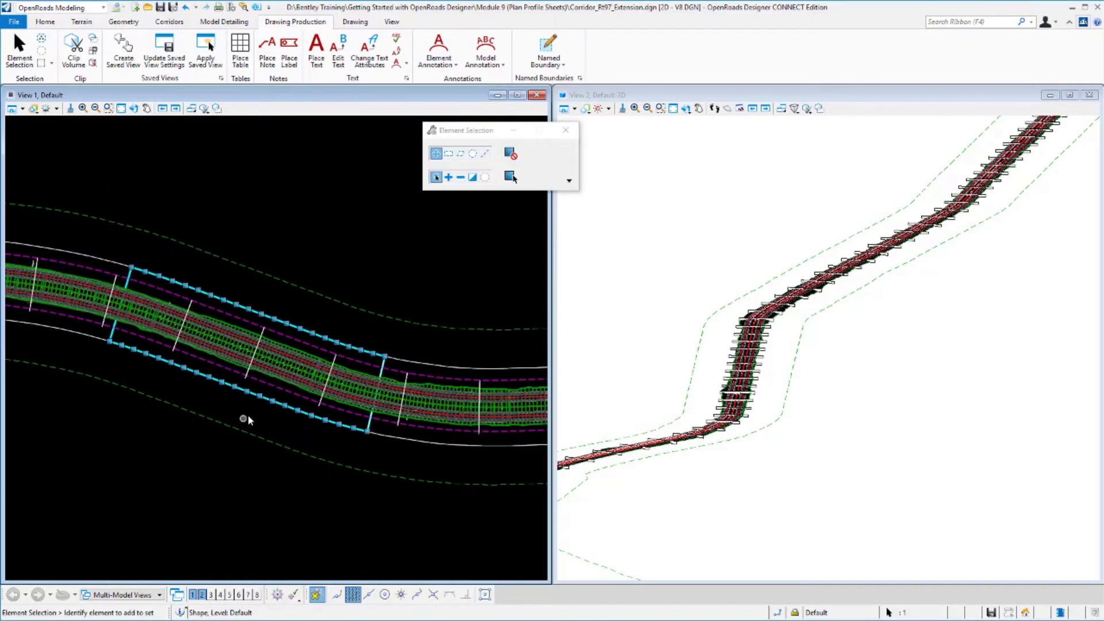
left_click(248, 416)
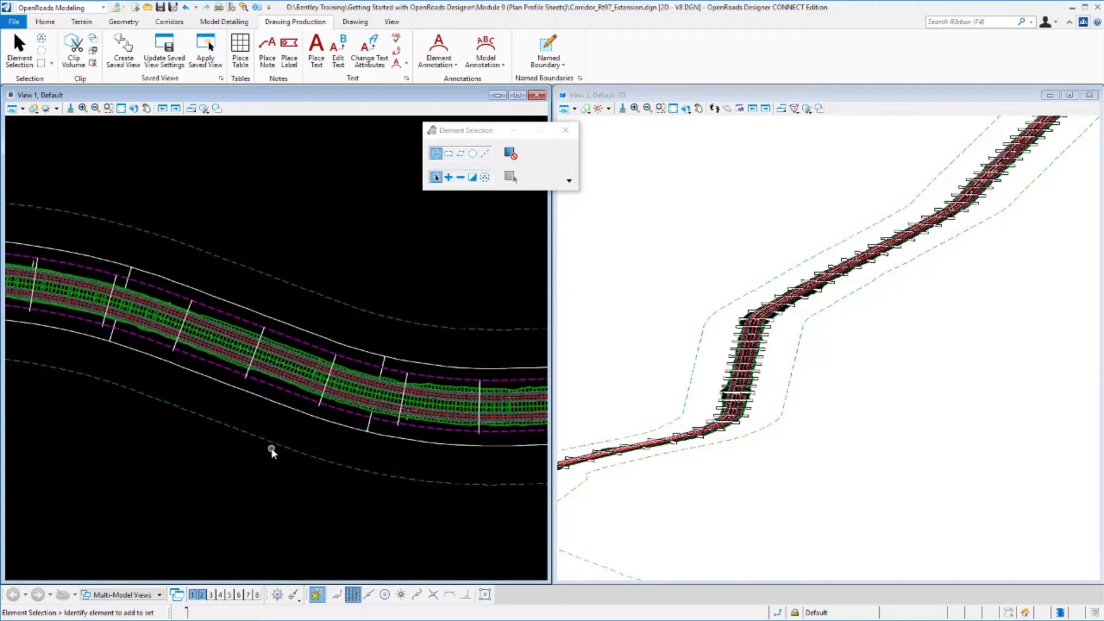
Step: Show the Route97_Extension profile in a new View 4 and restart the Named Boundary tool
left_click(283, 360)
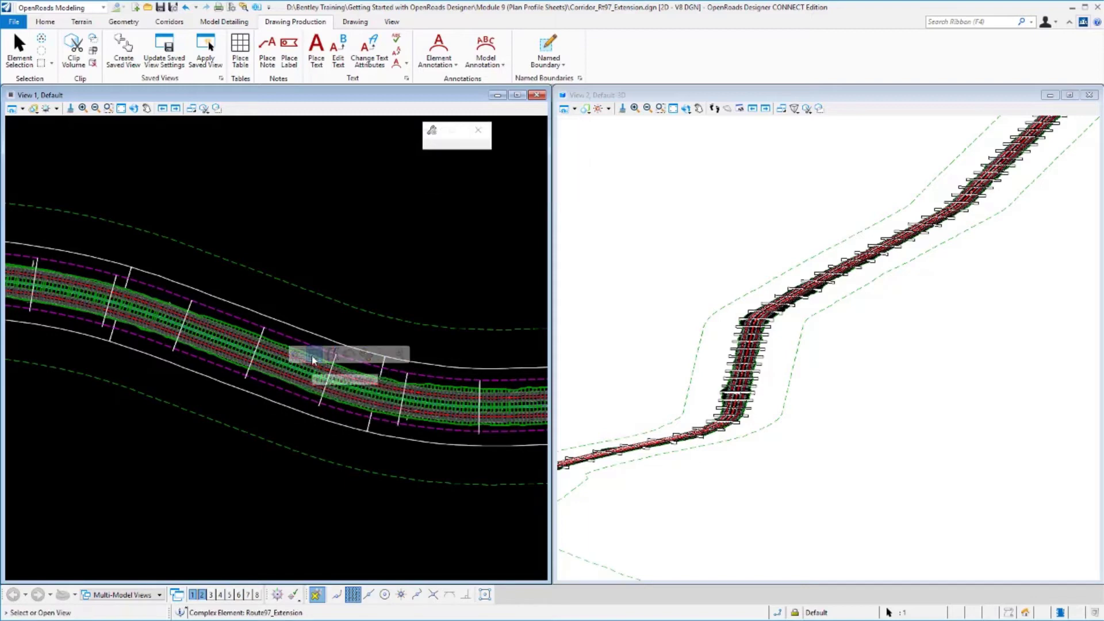
left_click(220, 596)
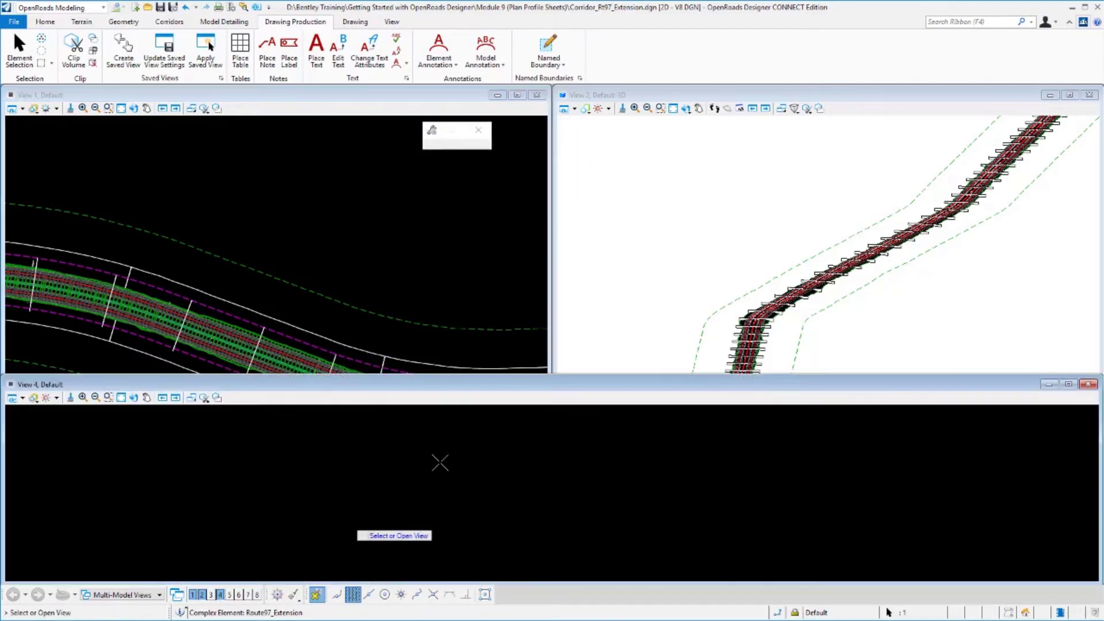
left_click(442, 461)
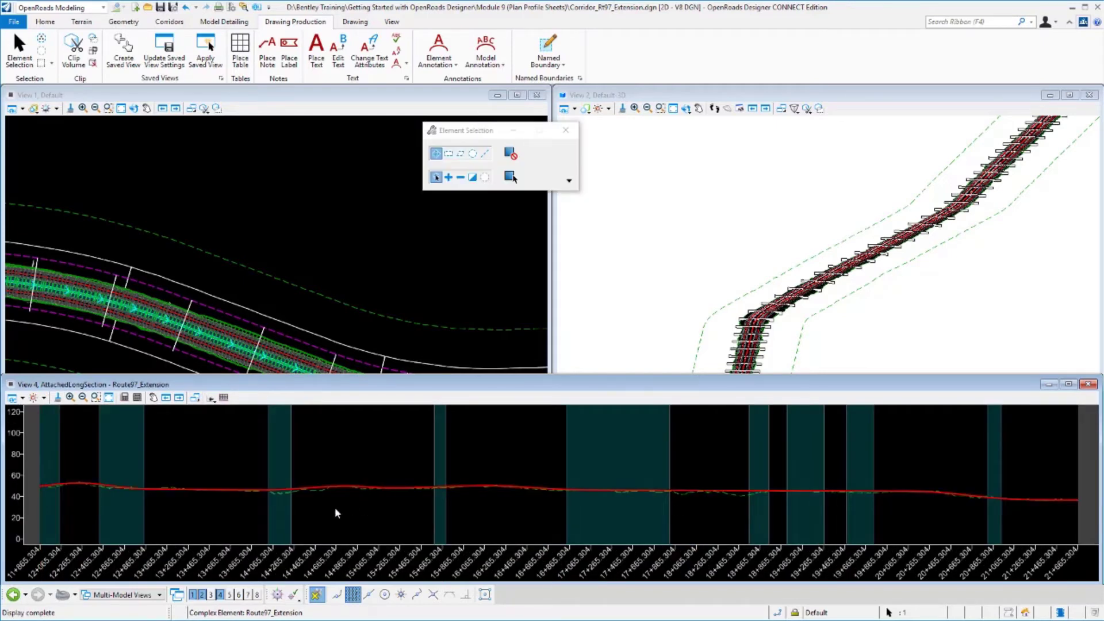
left_click(549, 45)
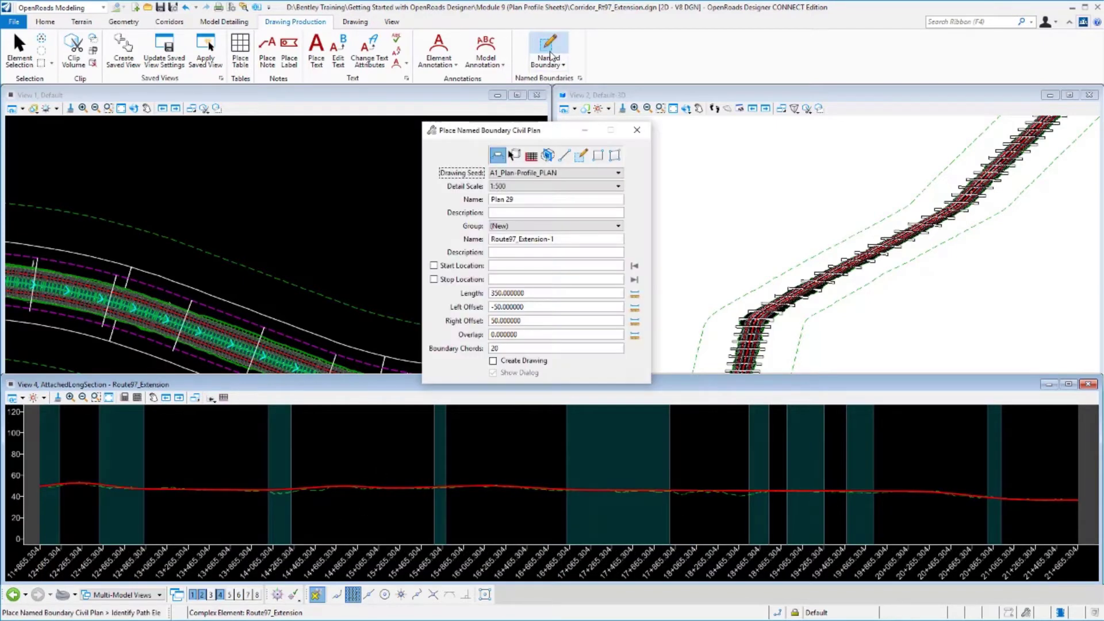
Step: Set Civil Profile with the A1_Plan-Profile_PROFILE seed, method From Plan Group, plan group Route97_Extension
left_click(532, 156)
left_click(524, 172)
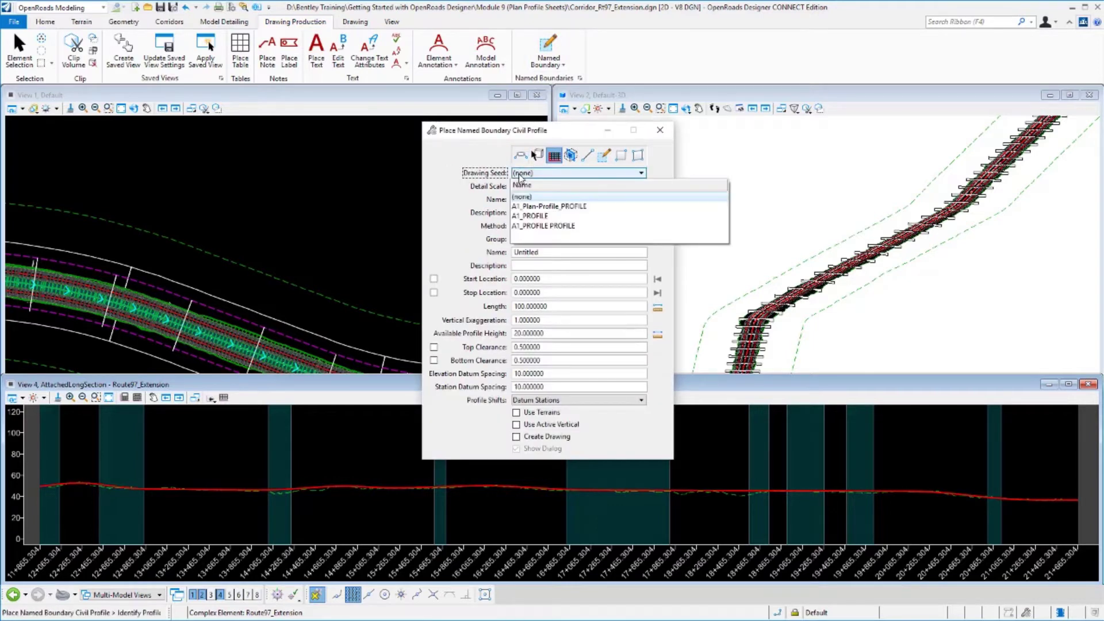
left_click(524, 207)
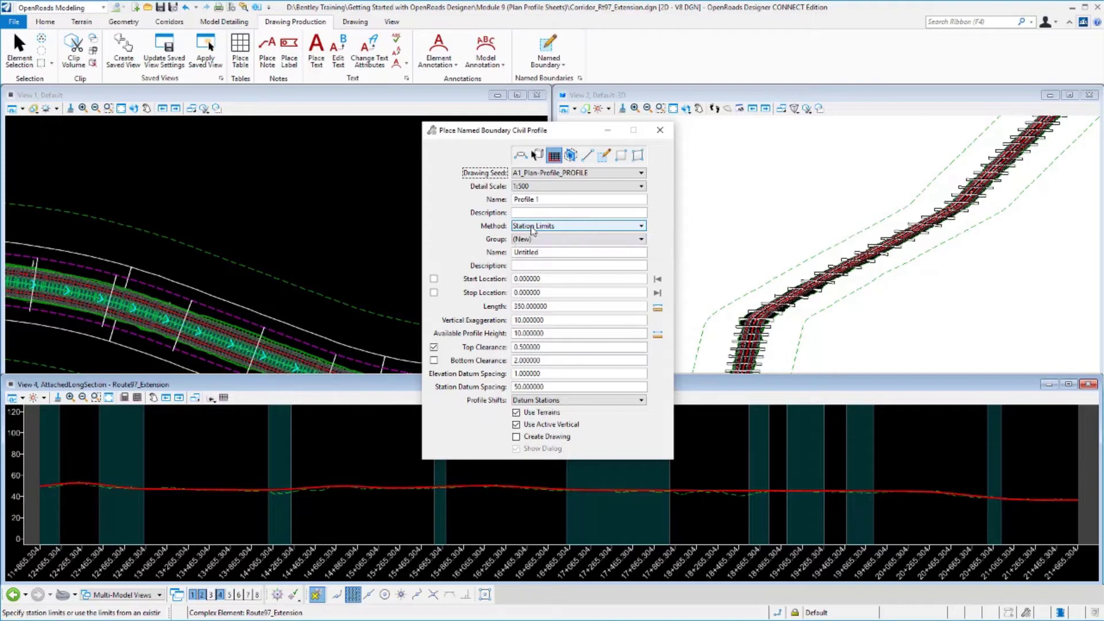
left_click(533, 227)
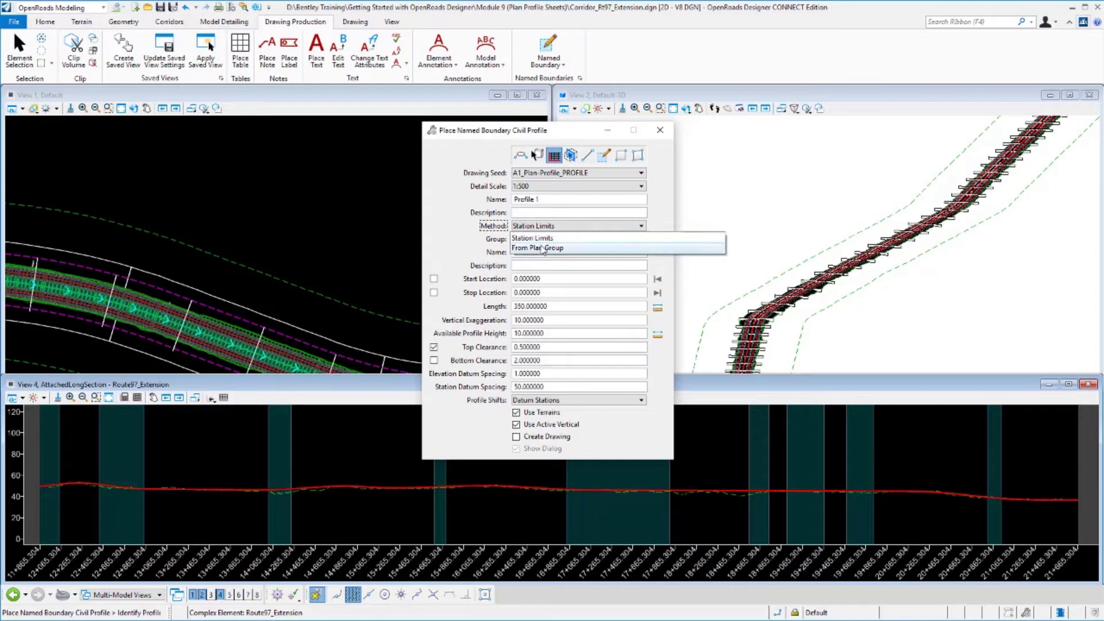
left_click(543, 248)
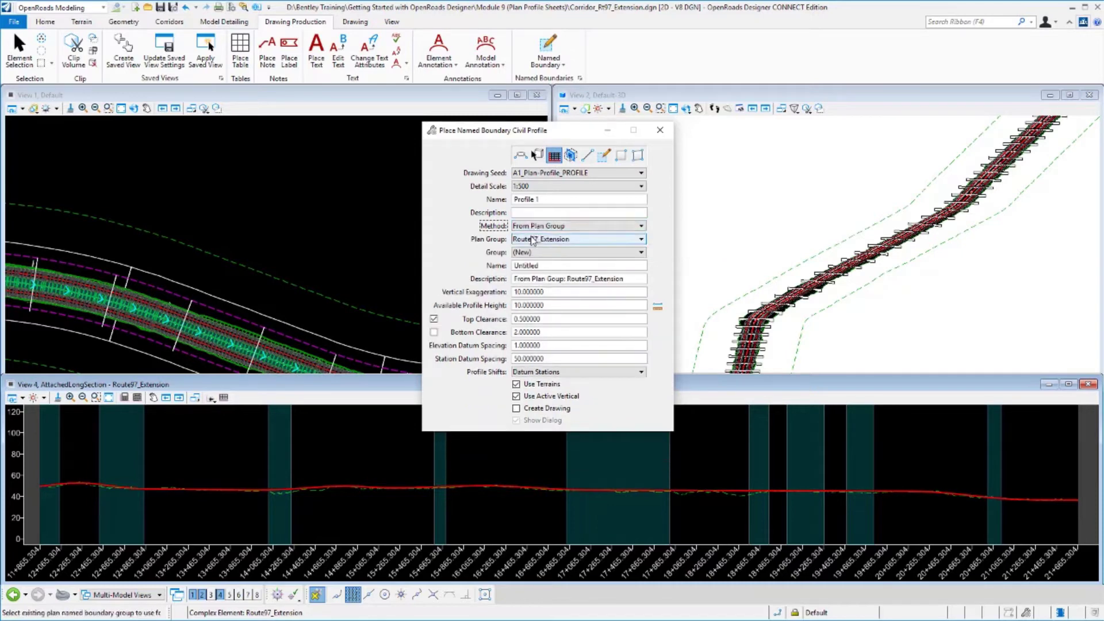
left_click(533, 239)
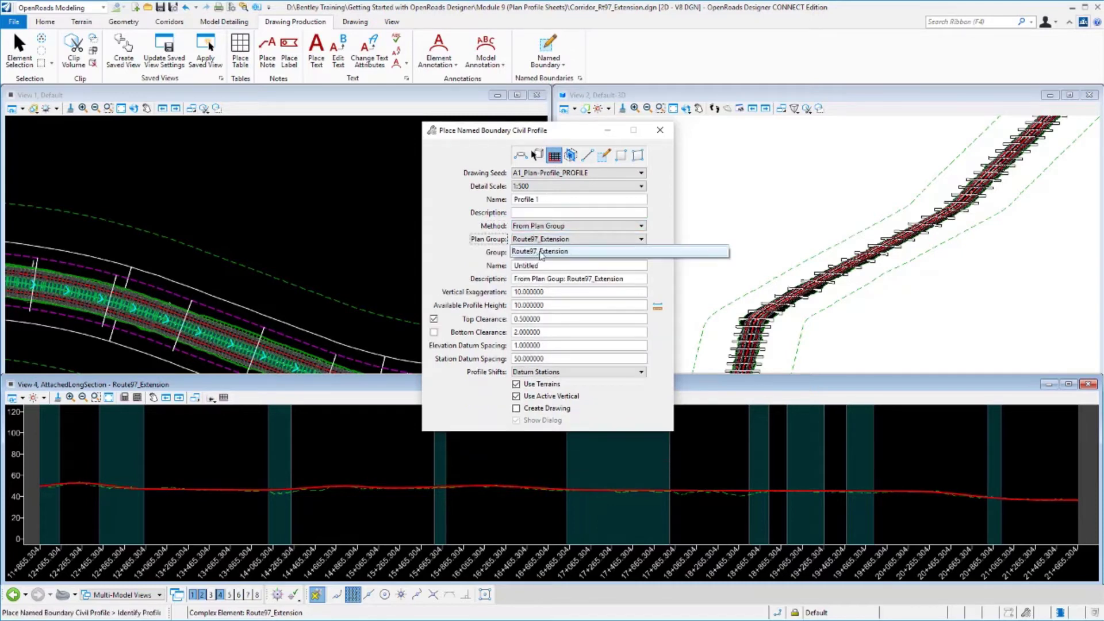
left_click(544, 255)
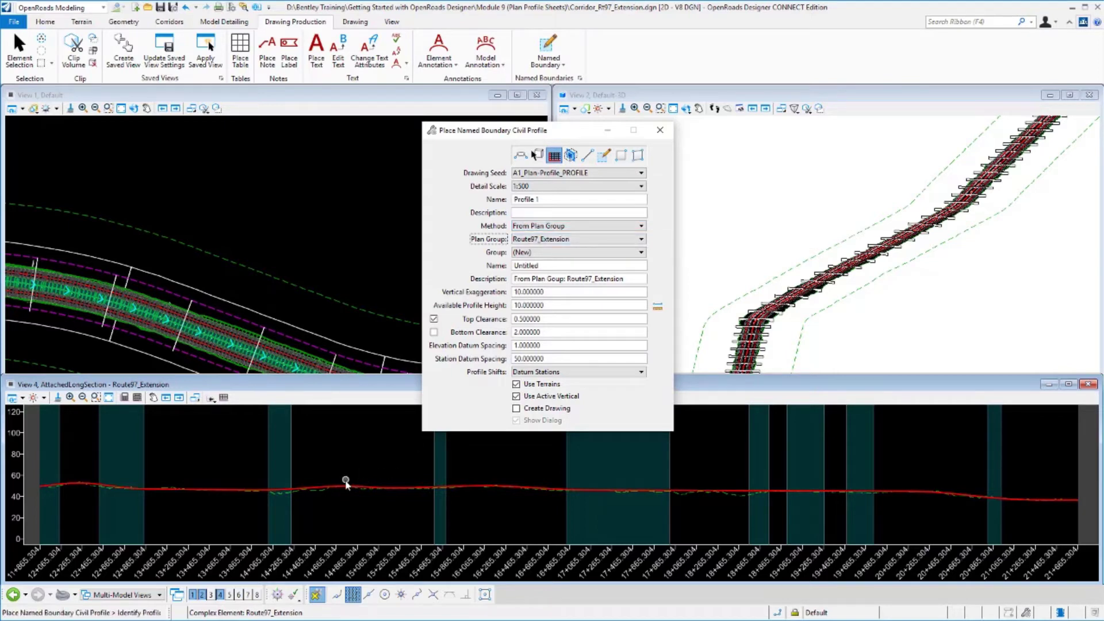
Step: Place profile boundaries on the Route97_Extension profile in View 4 with Create Drawing enabled
left_click(361, 486)
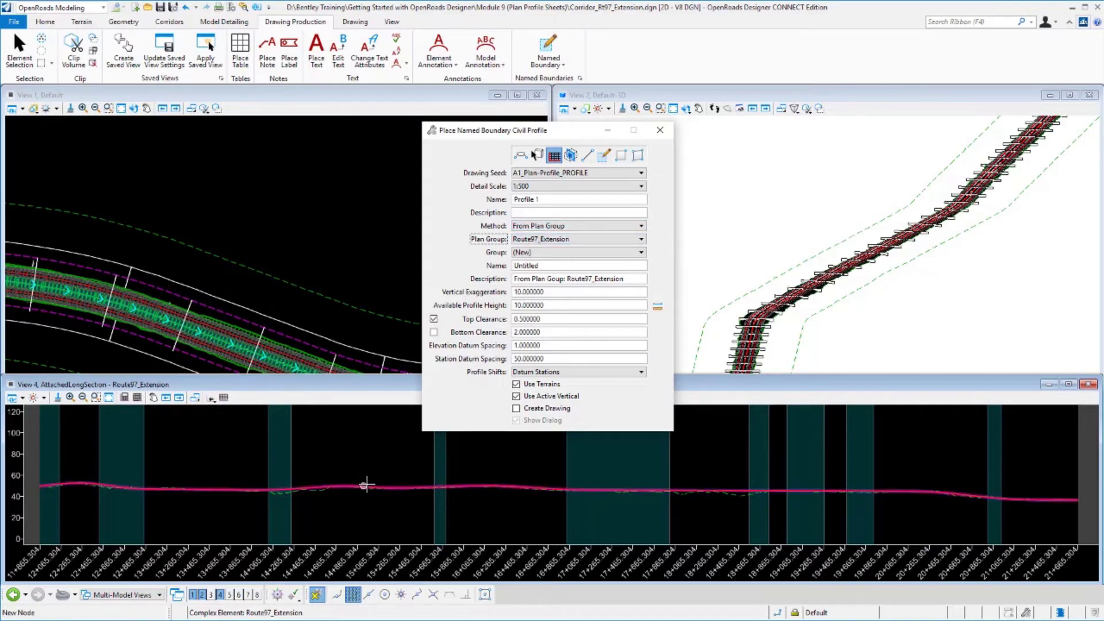
left_click(366, 486)
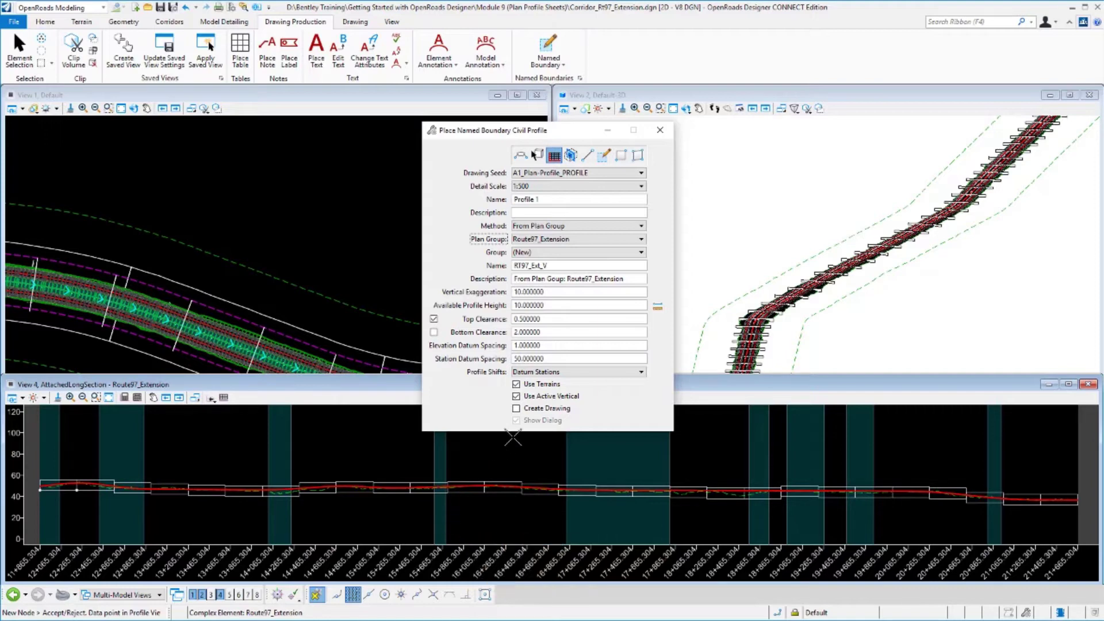
left_click(517, 409)
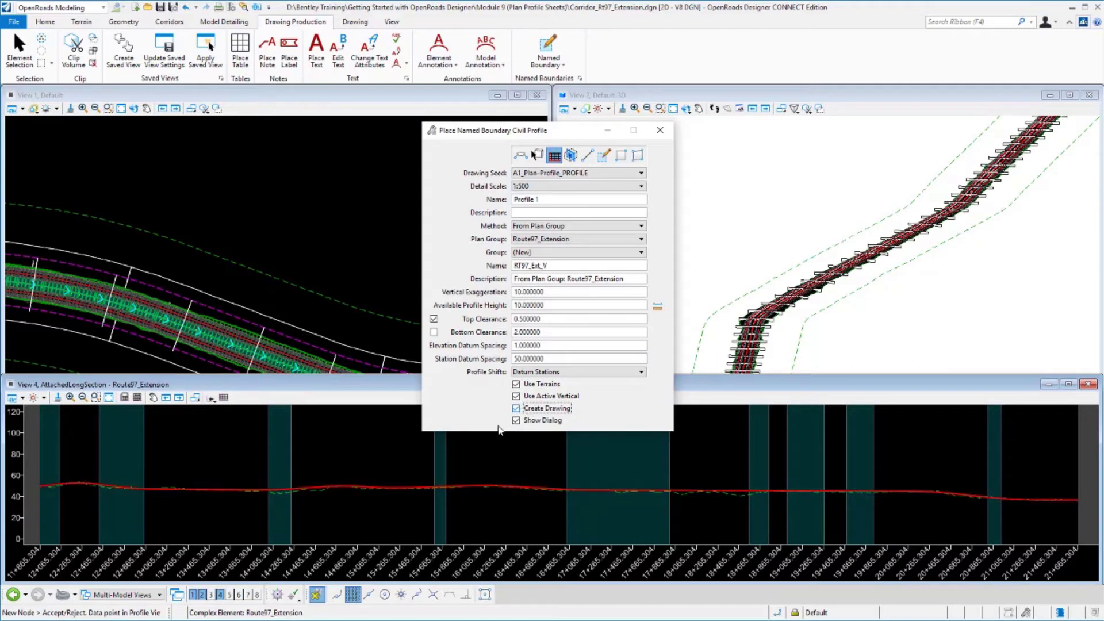
left_click(472, 468)
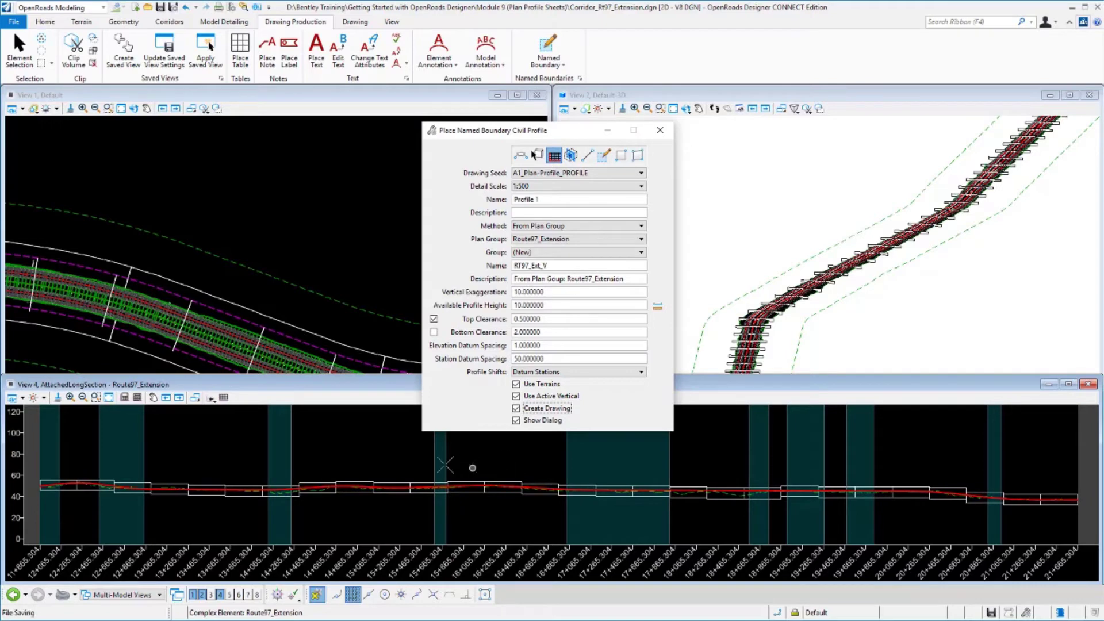
left_click(352, 422)
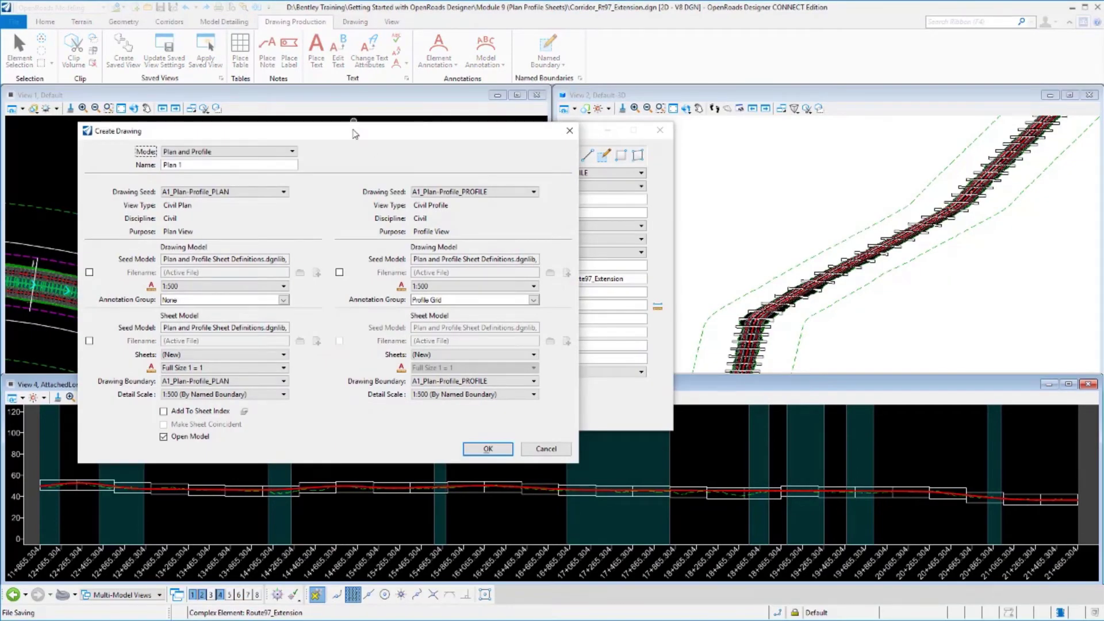
Step: Enable Add To Sheet Index and generate the plan and profile sheets
left_click_drag(353, 139, 353, 134)
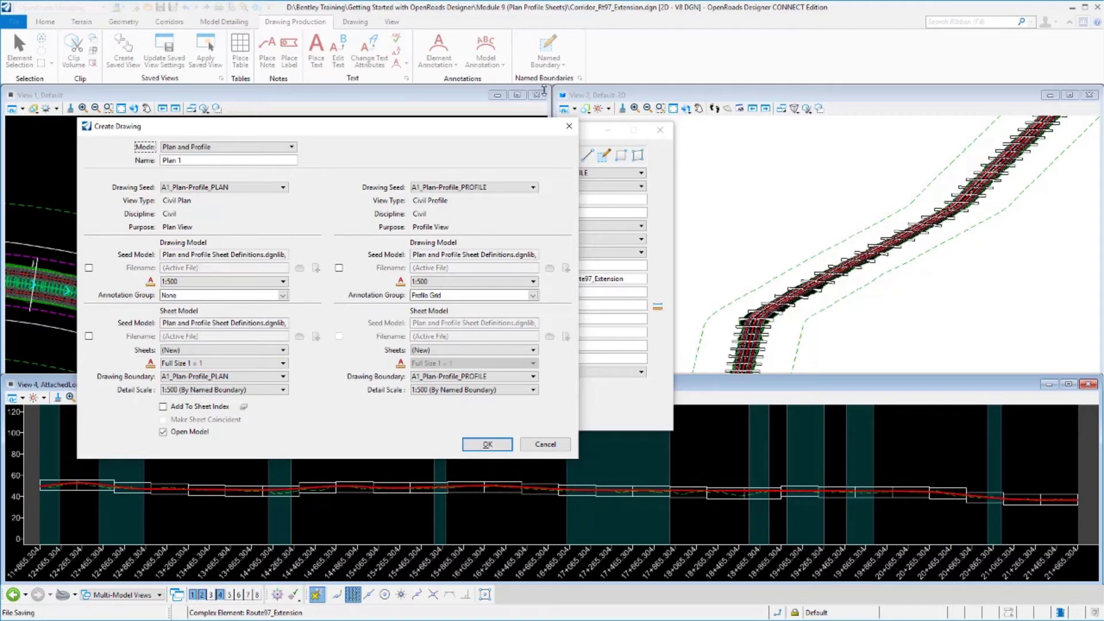
left_click_drag(502, 134, 482, 200)
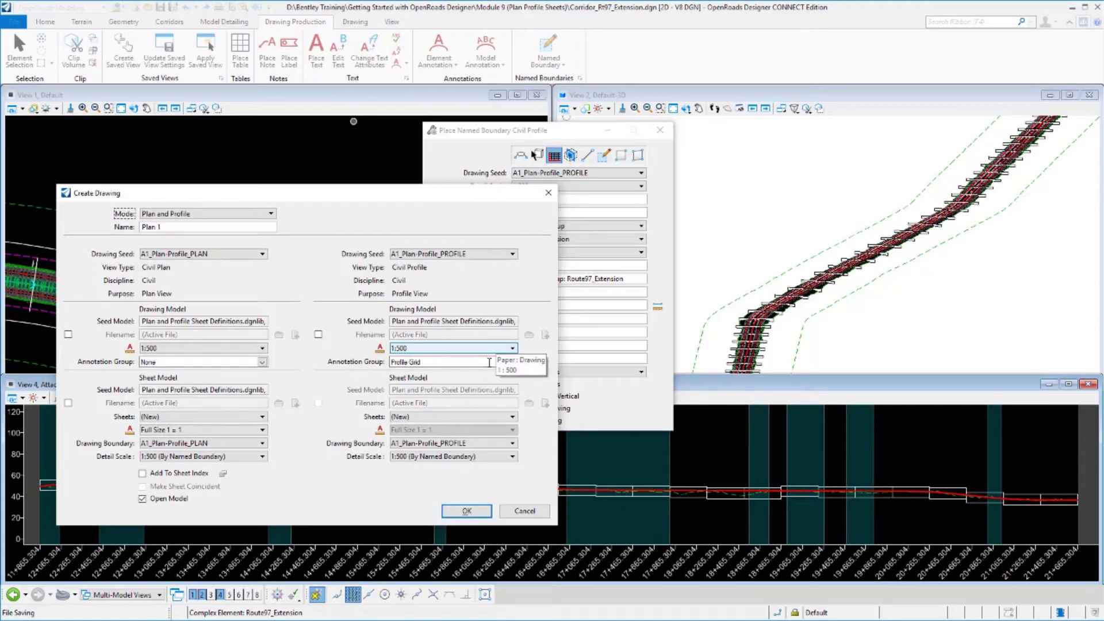
left_click(145, 474)
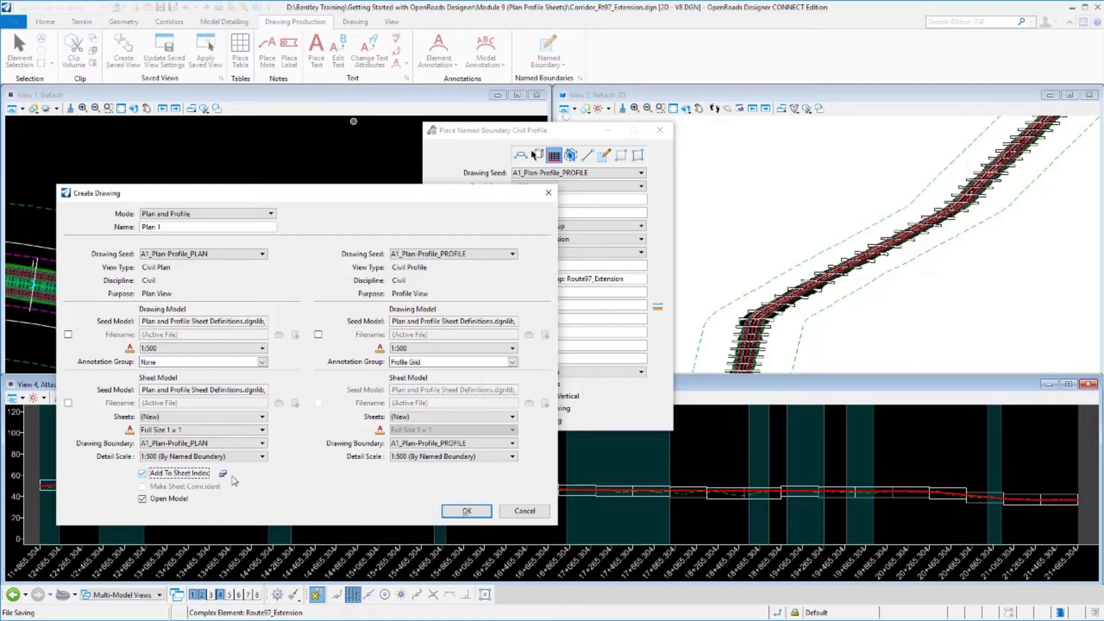
left_click(466, 509)
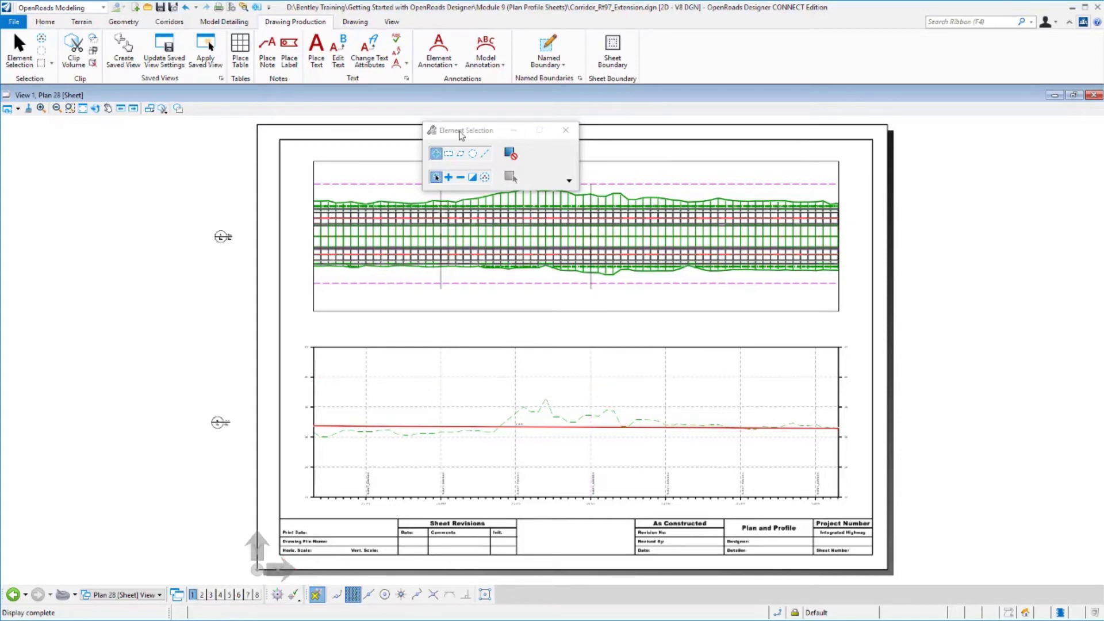
Step: Move the Element Selection panel off the sheet and zoom around the Plan 28 profile grid
left_click_drag(463, 136, 964, 134)
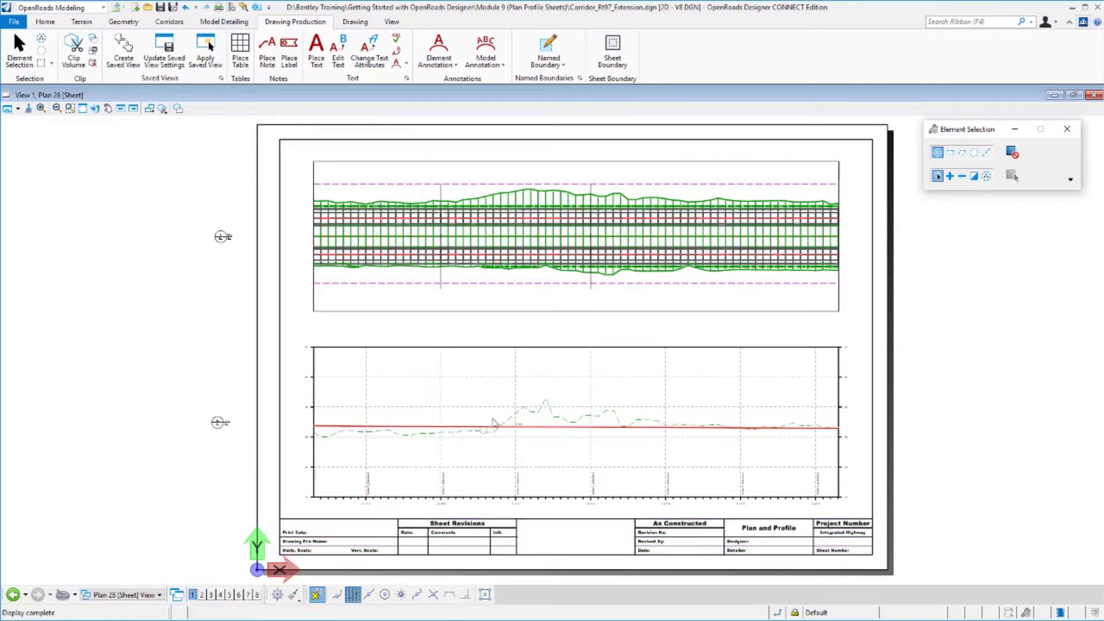
mouse_move(573, 439)
scroll(531, 453, "up", 3)
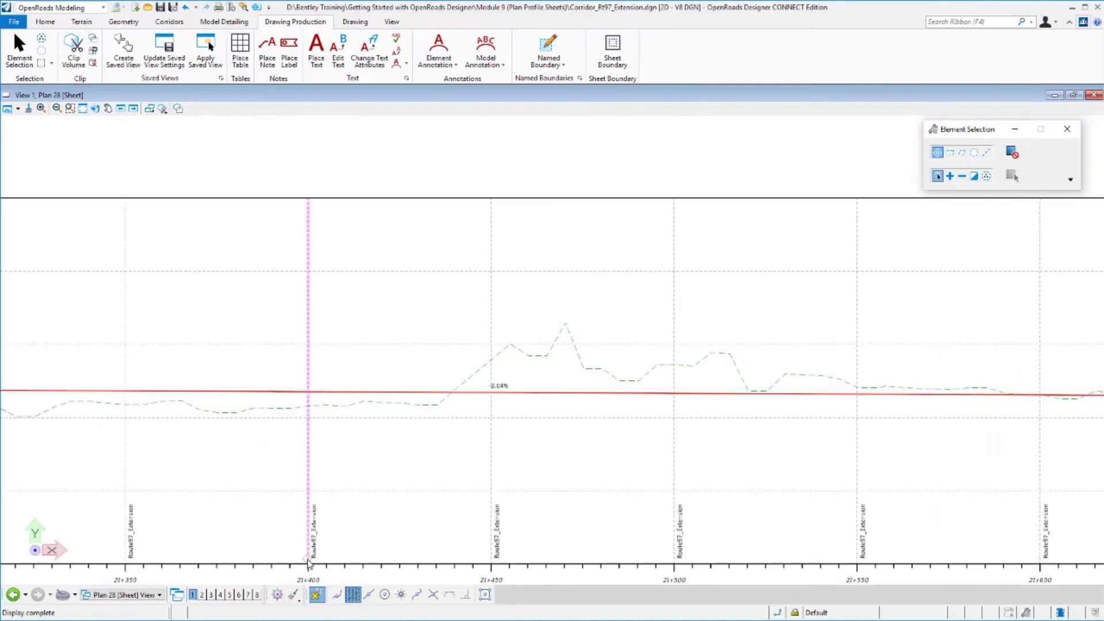
scroll(607, 535, "down", 2)
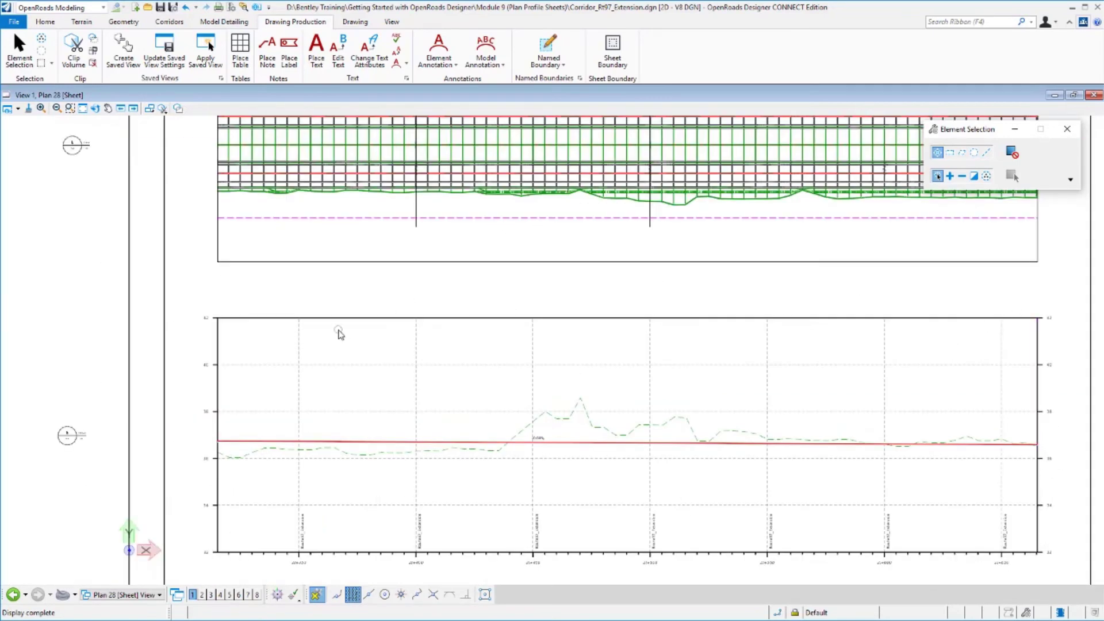
Step: Switch to the Profile 7 Views saved view and fit the whole profile drawing
left_click(119, 596)
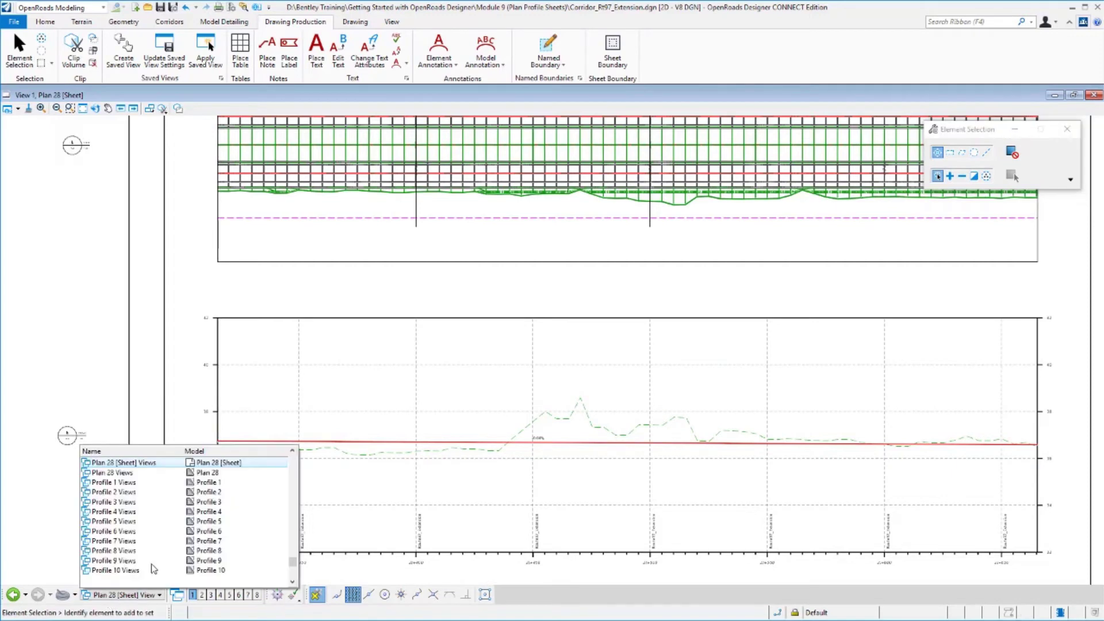
scroll(155, 569, "up", 12)
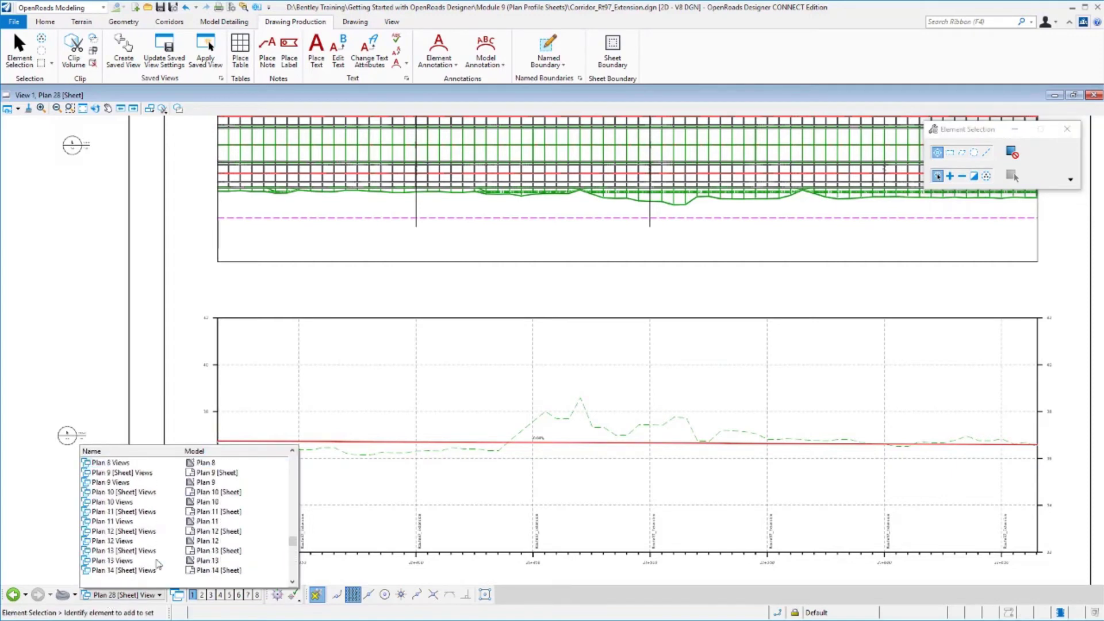
scroll(158, 564, "up", 5)
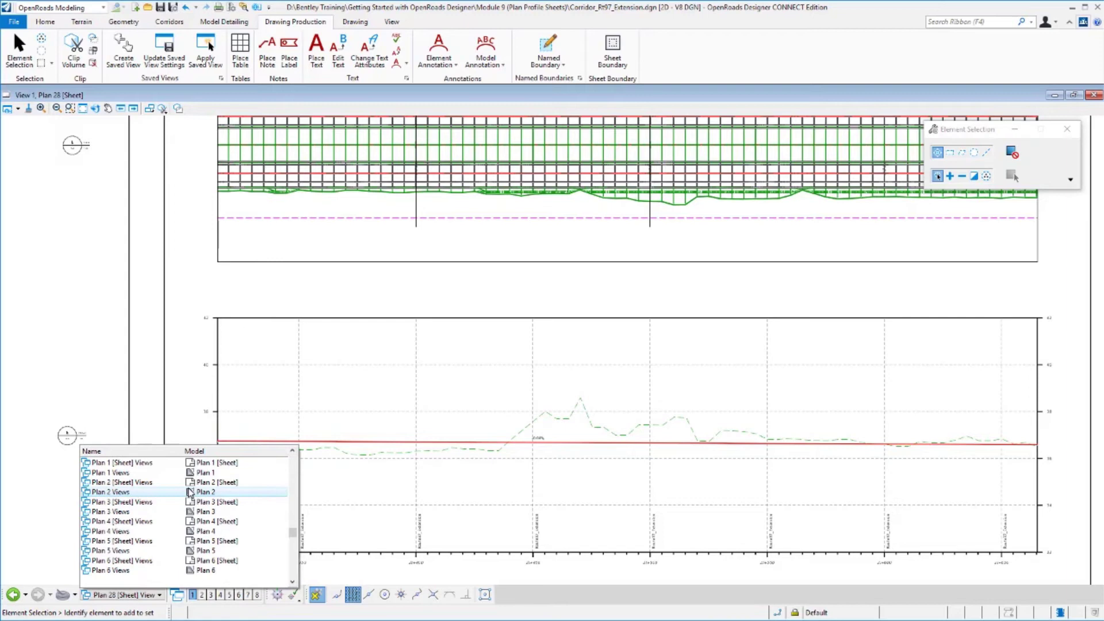
scroll(190, 492, "down", 15)
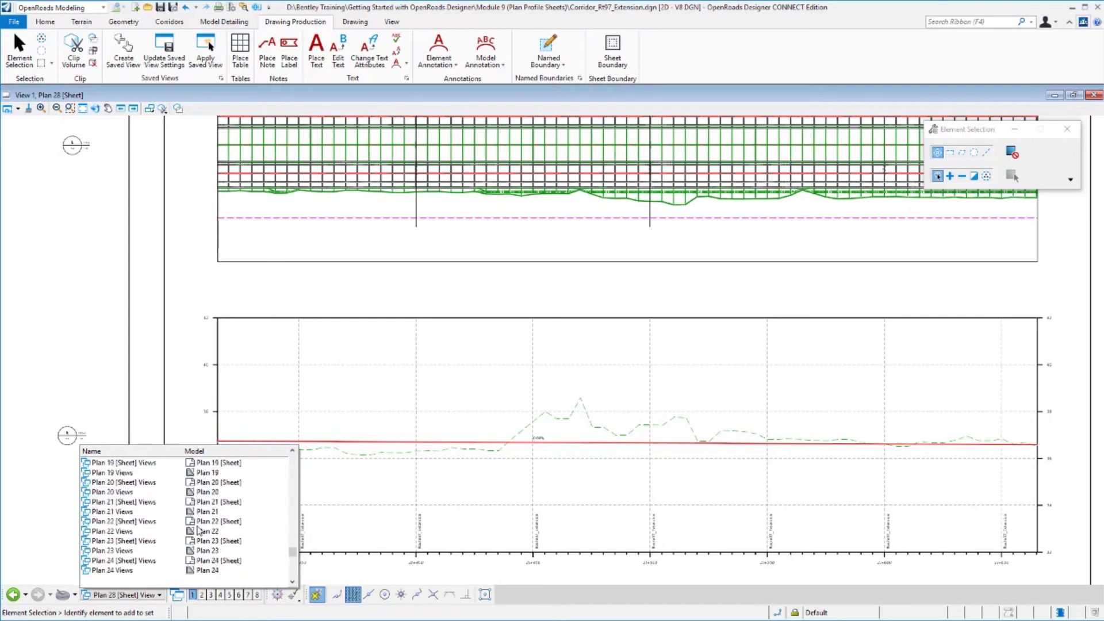
scroll(198, 530, "down", 3)
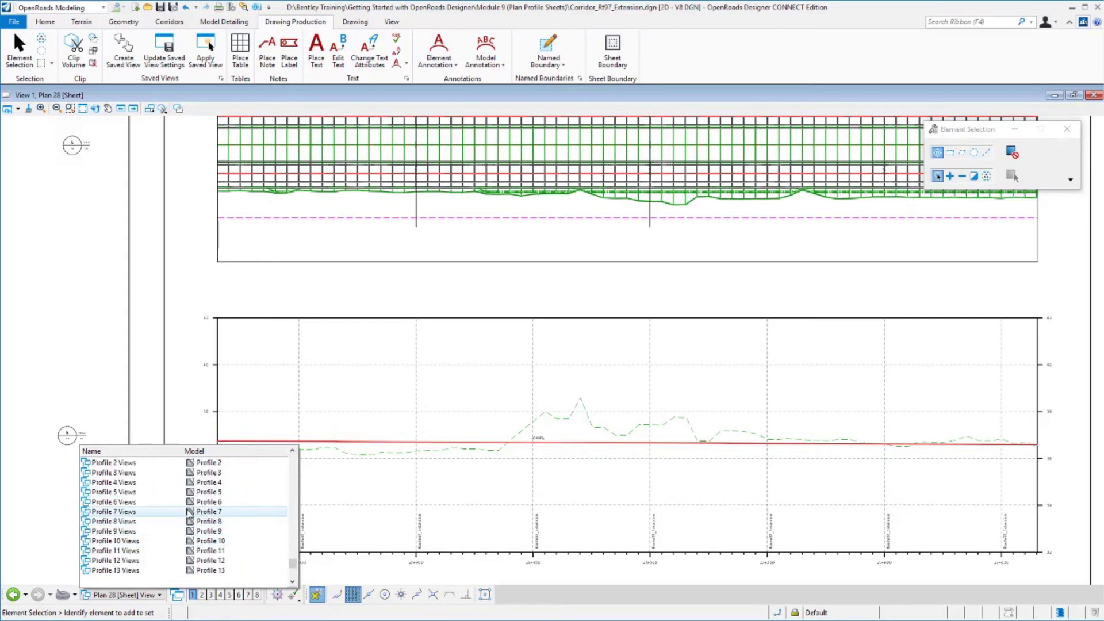
left_click(189, 512)
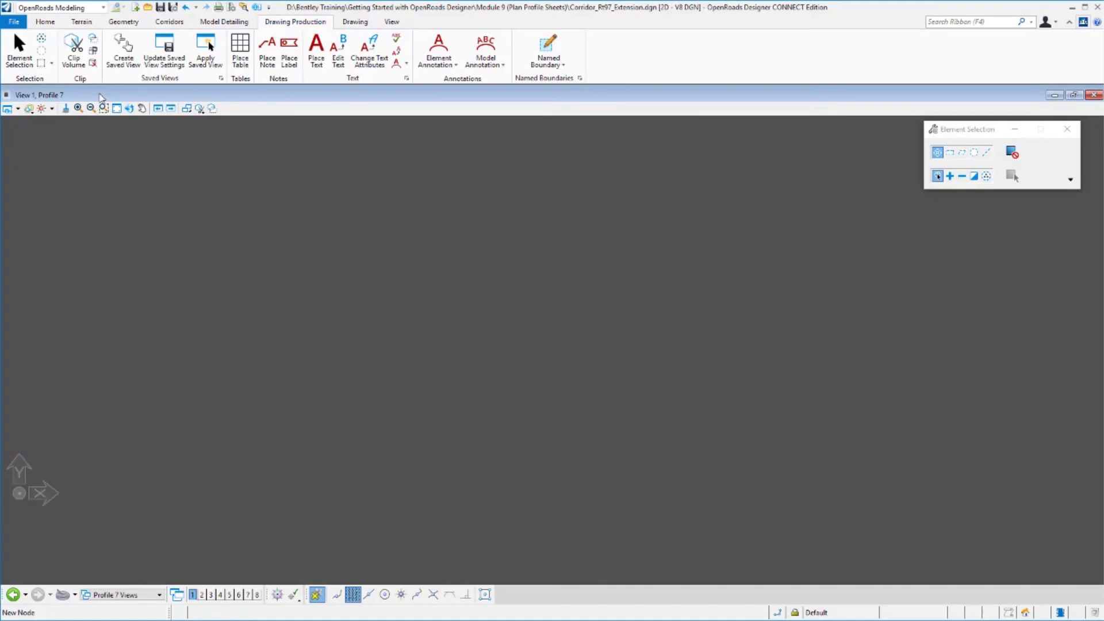
left_click(117, 108)
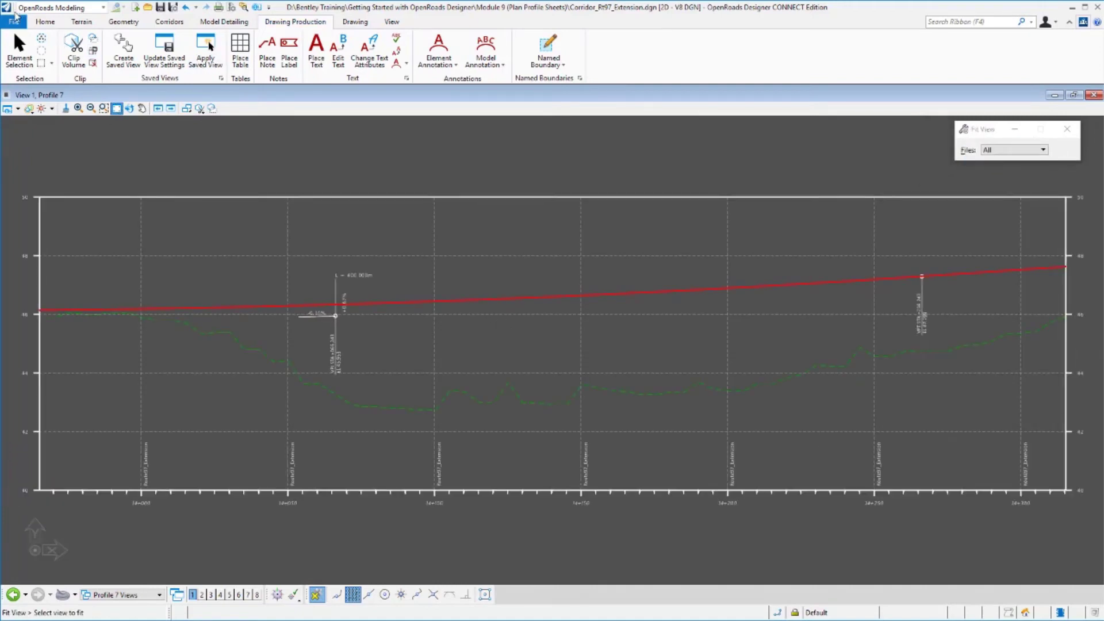
Step: Toggle the corridor reference attachment's display off and back on in the References dialog
left_click(44, 21)
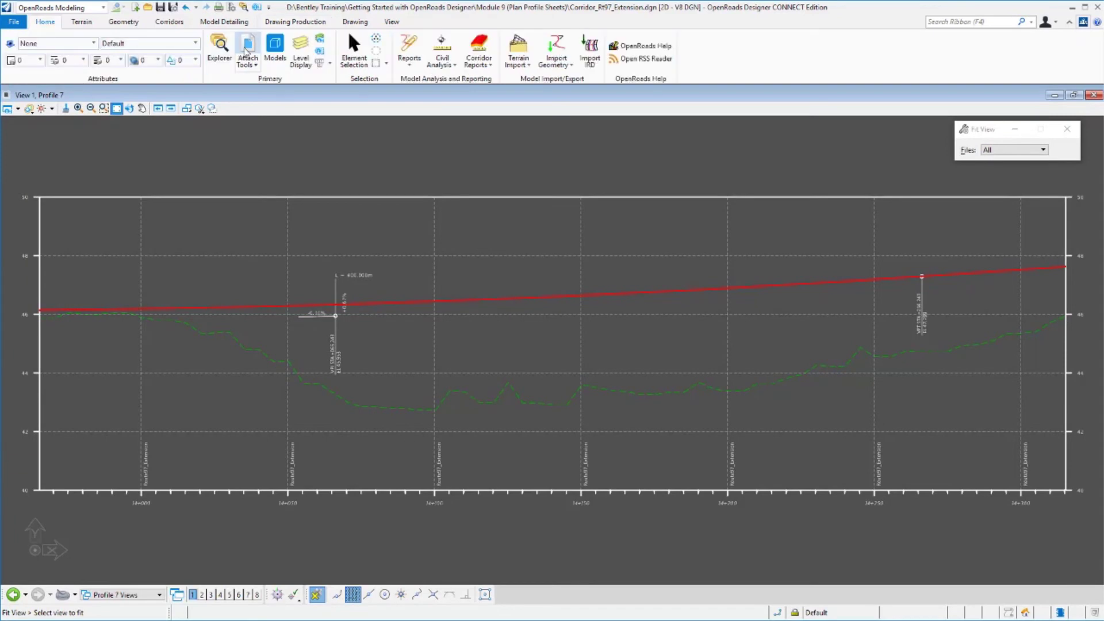
left_click(247, 47)
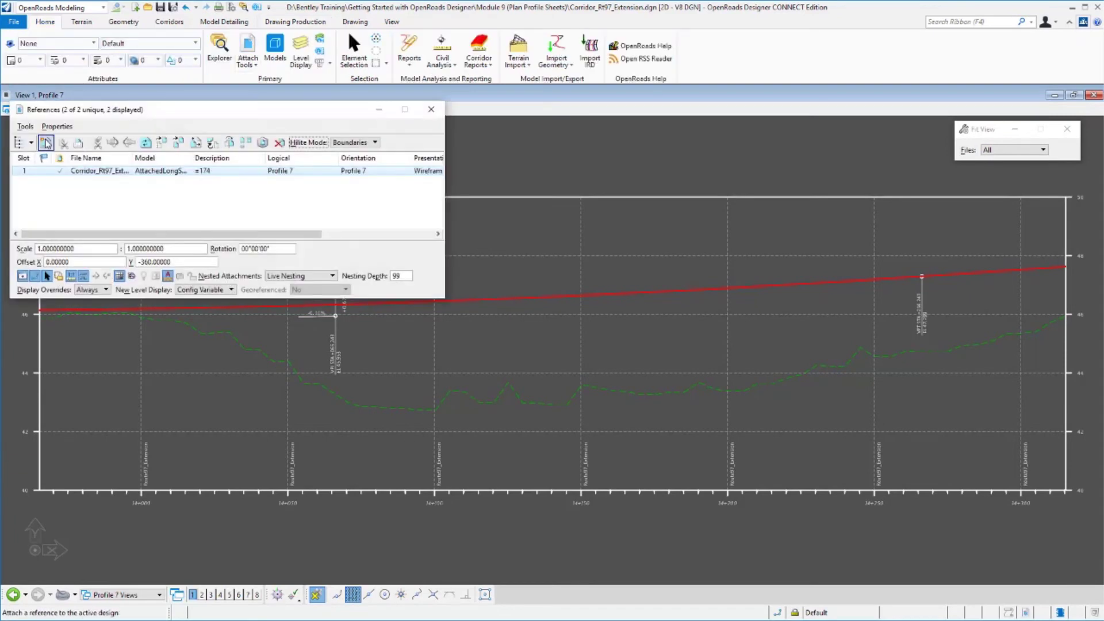
left_click(45, 142)
left_click(666, 189)
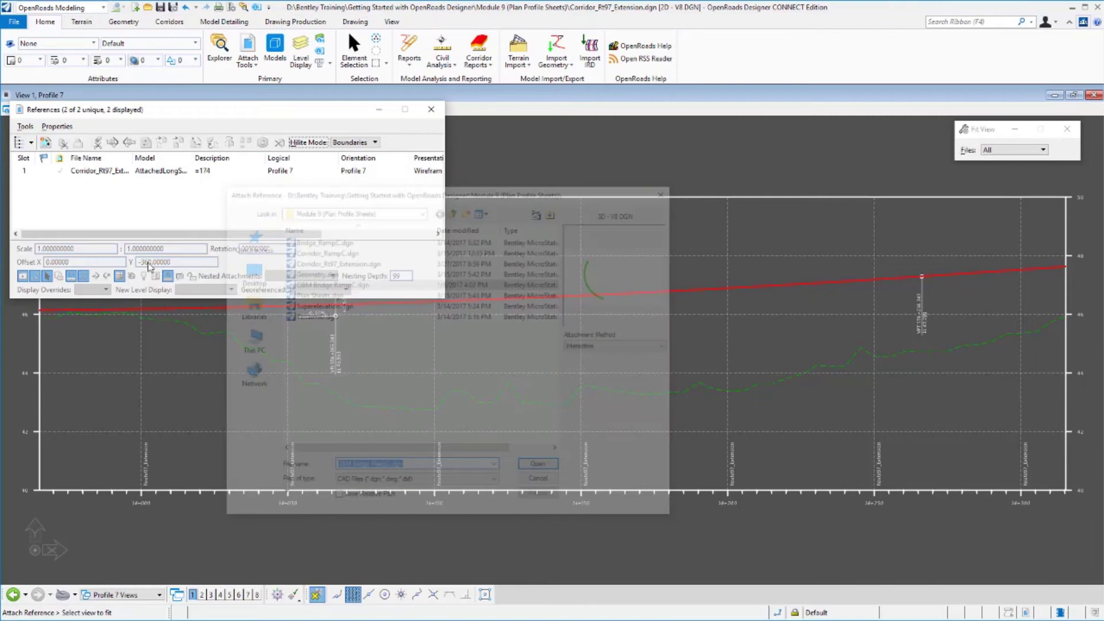
left_click(91, 172)
left_click(23, 276)
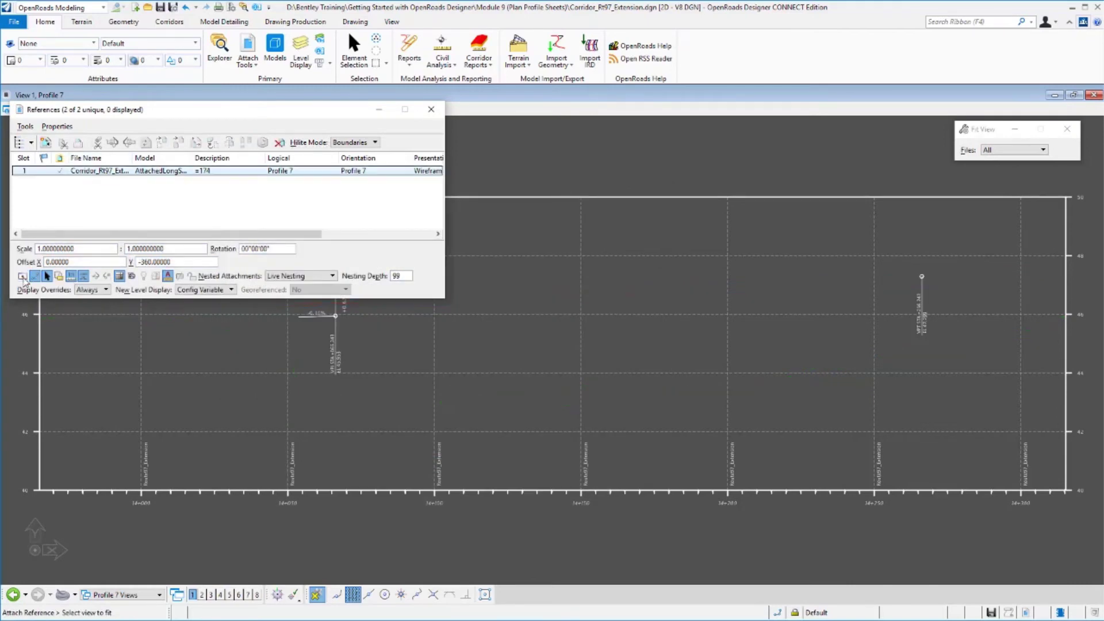
left_click(22, 277)
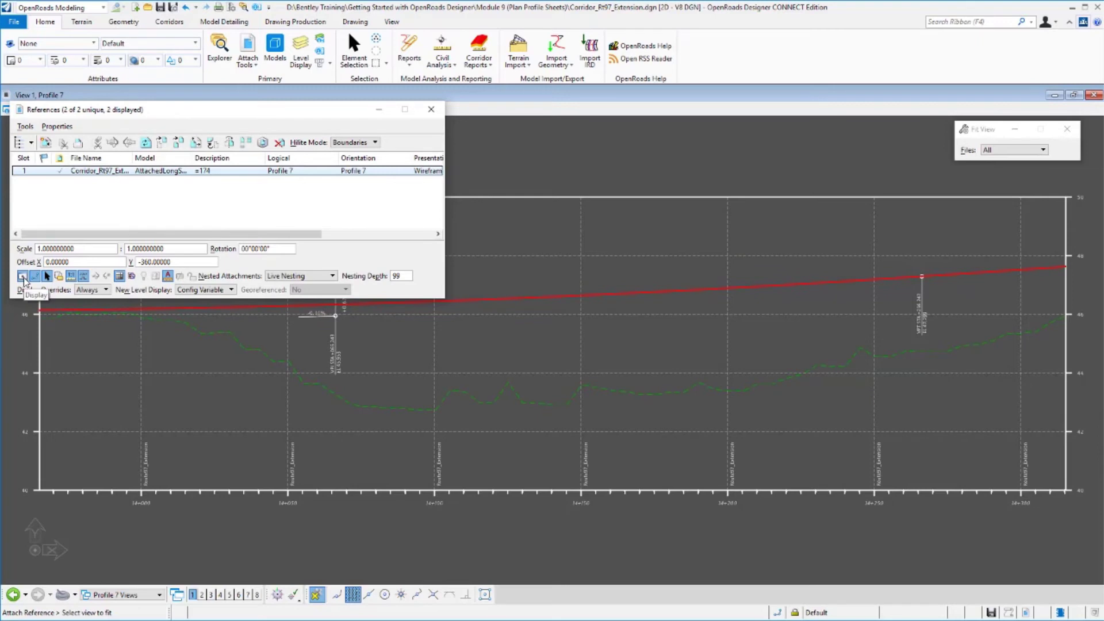
left_click(22, 276)
left_click(23, 277)
left_click(431, 109)
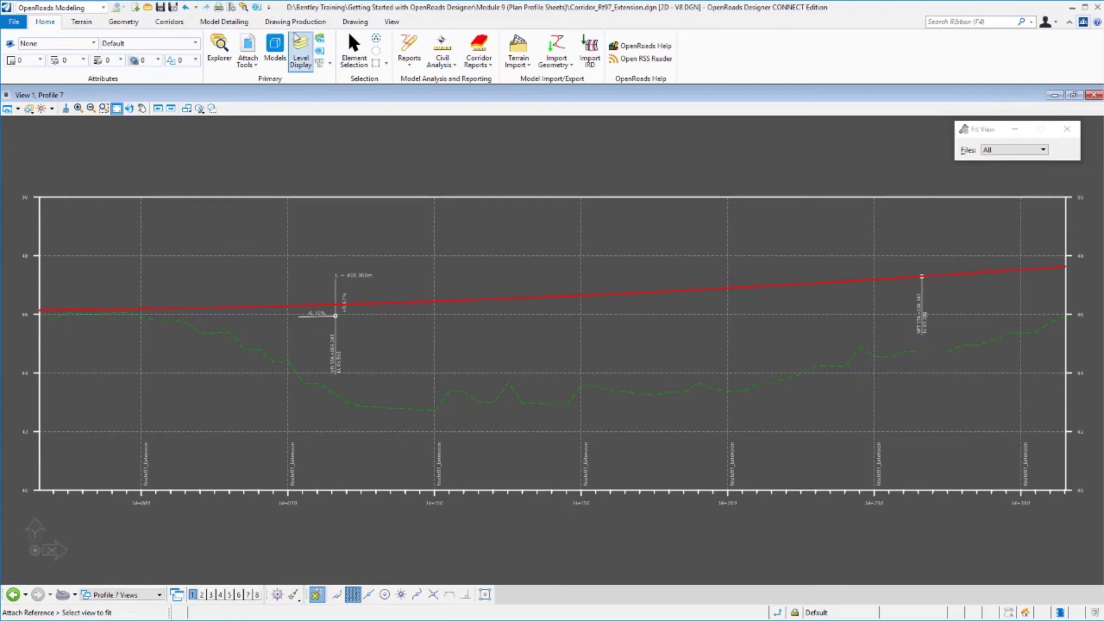
left_click(295, 21)
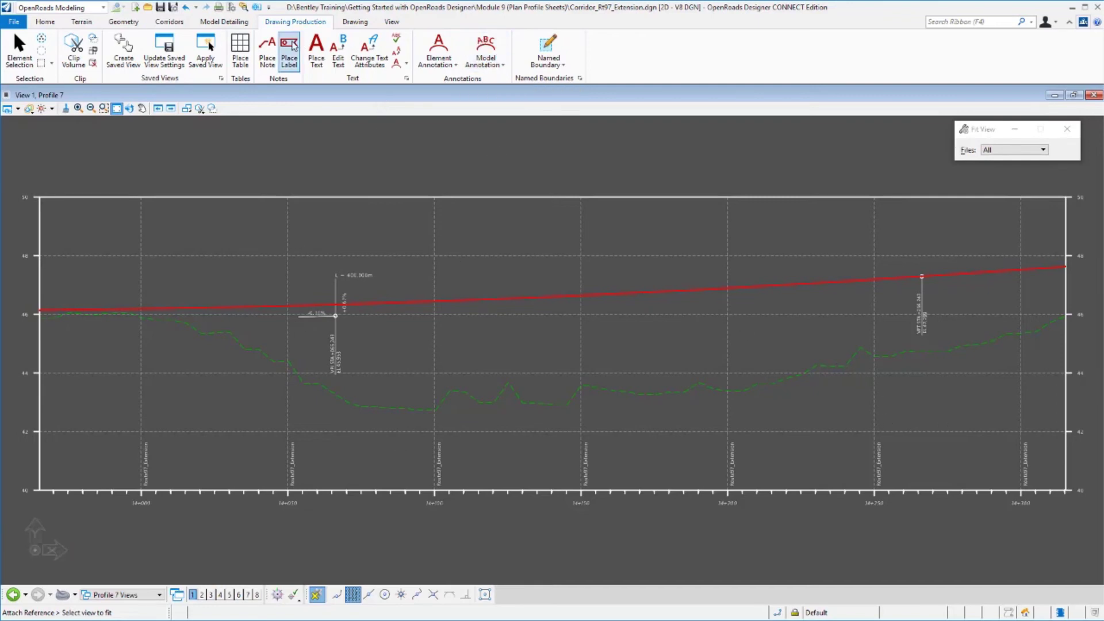
Step: Open Place Label settings, browse its Dimension Style list, then close the dialog
left_click(294, 46)
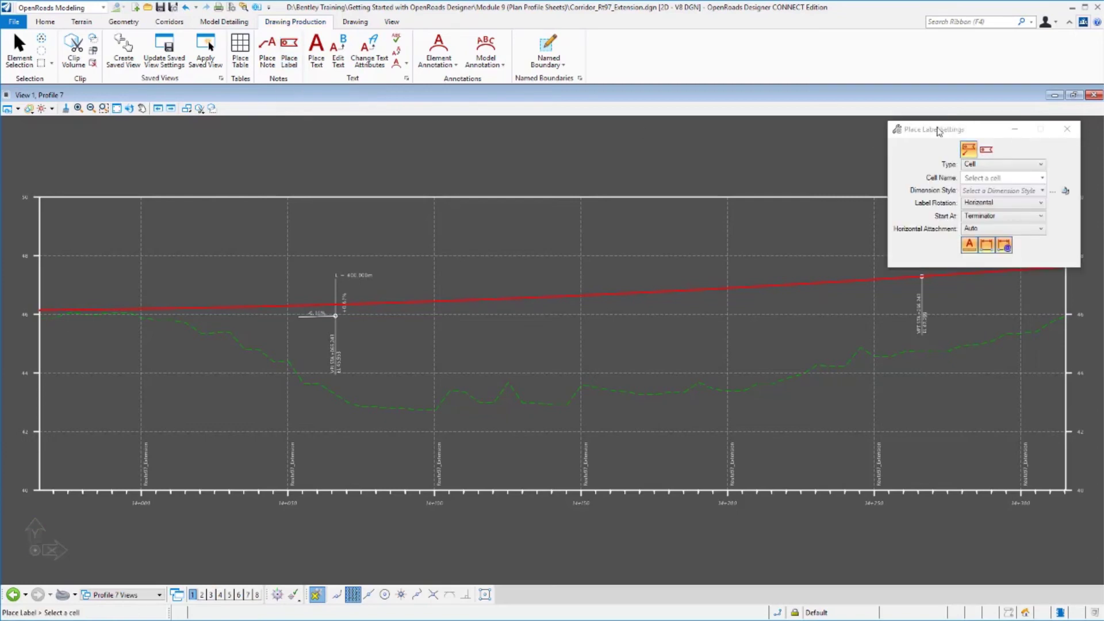
left_click_drag(936, 134, 691, 136)
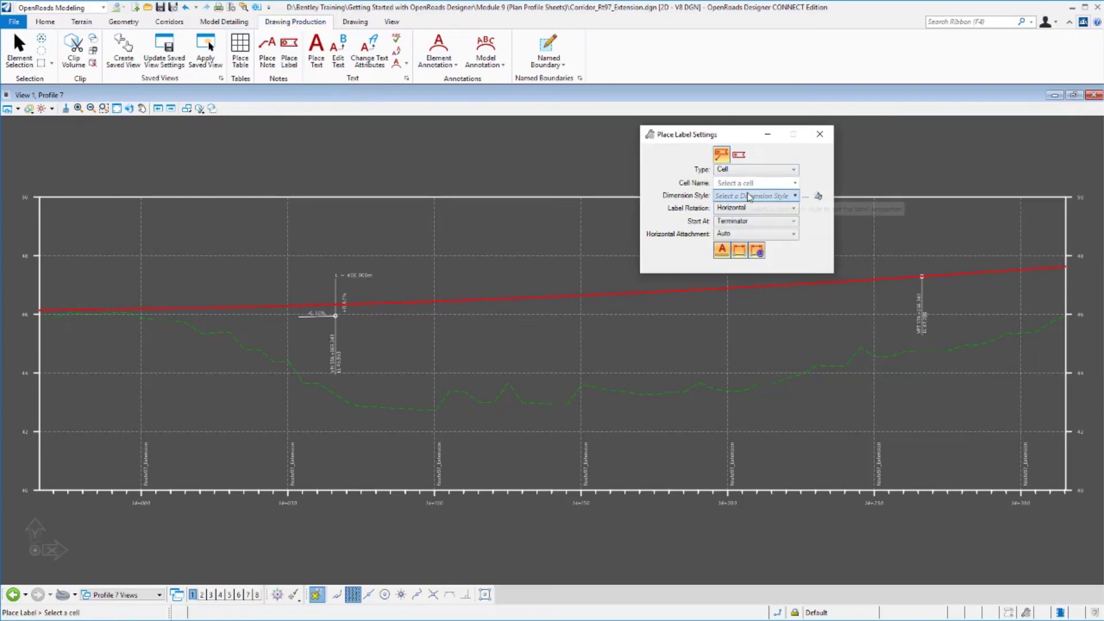
left_click(753, 196)
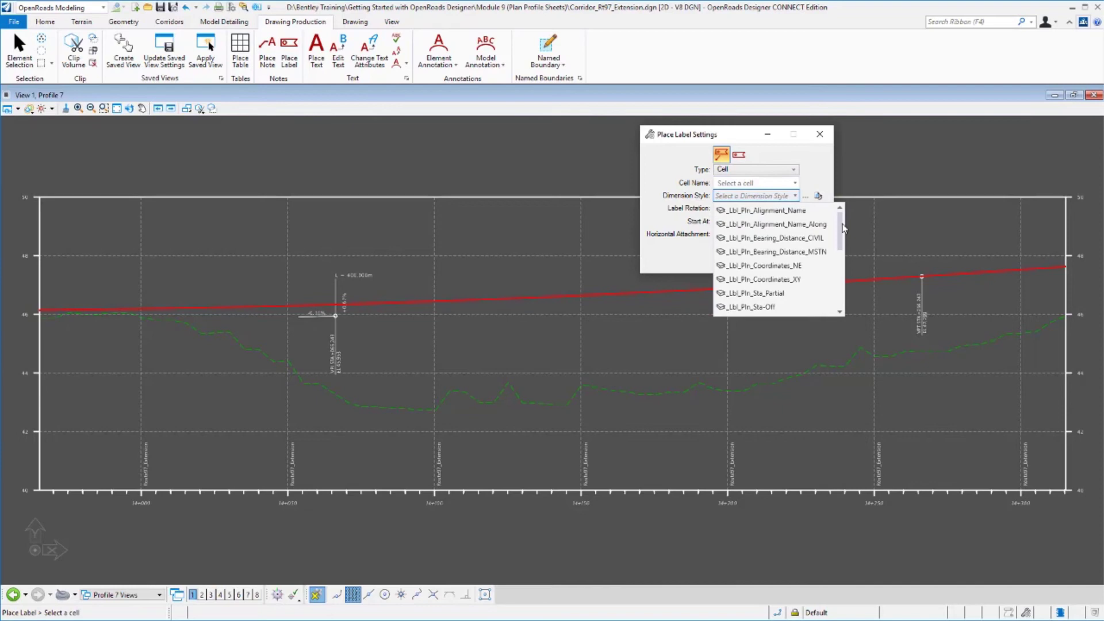
mouse_move(842, 229)
left_mouse_down()
mouse_move(843, 270)
mouse_move(843, 228)
left_mouse_up()
left_click(826, 143)
left_click(820, 136)
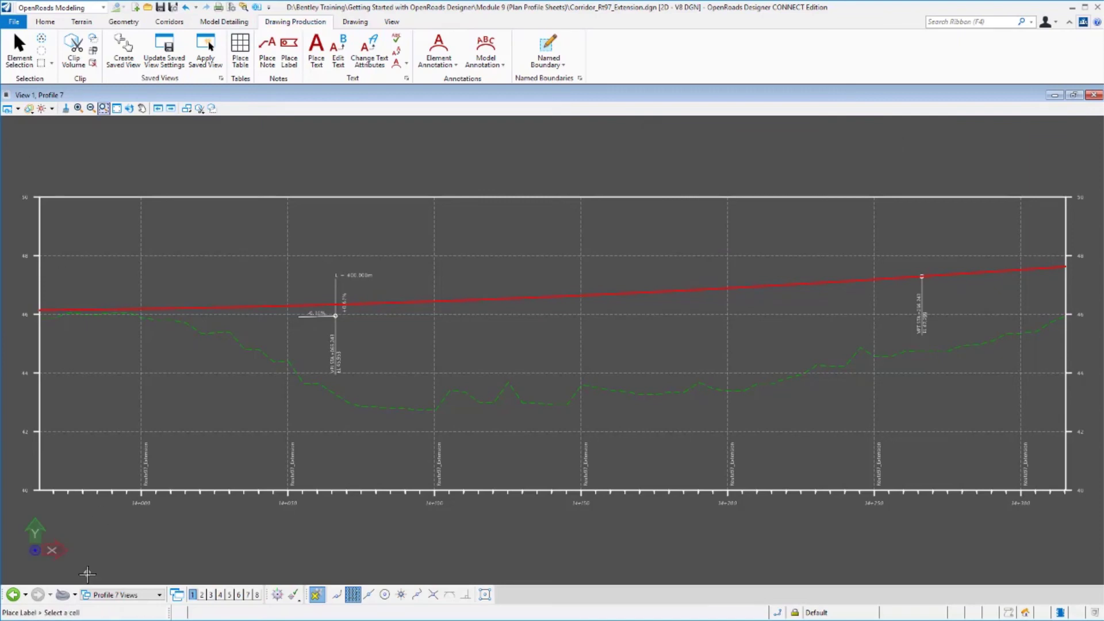
Step: Switch to the Multi-Model Views saved view showing plan, 3D and long section
left_click(123, 595)
left_click_drag(293, 563, 295, 532)
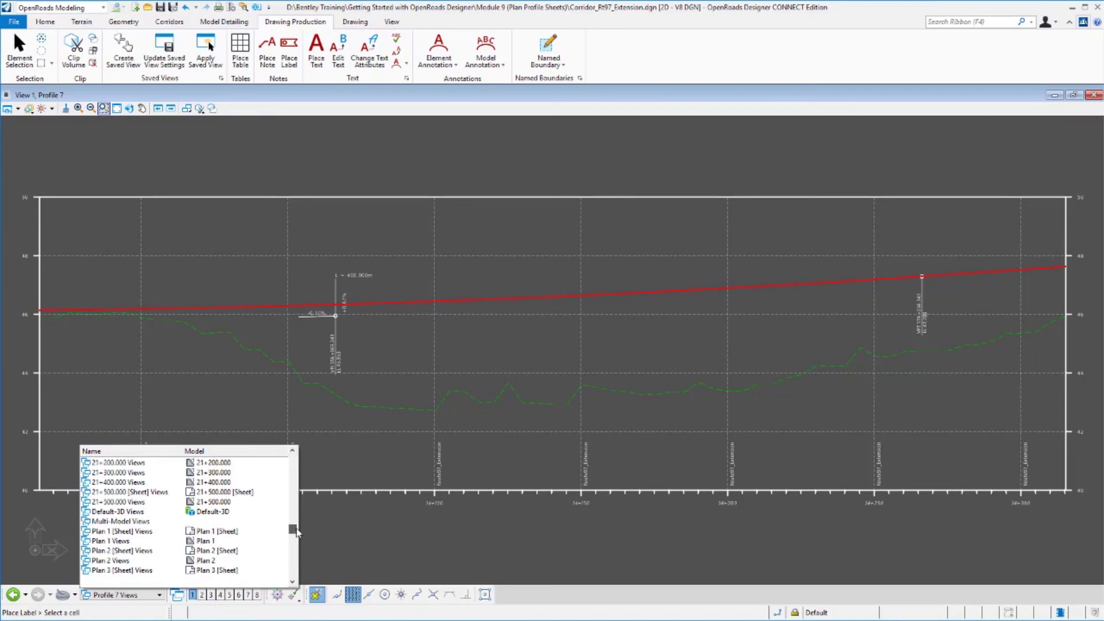
left_click(147, 526)
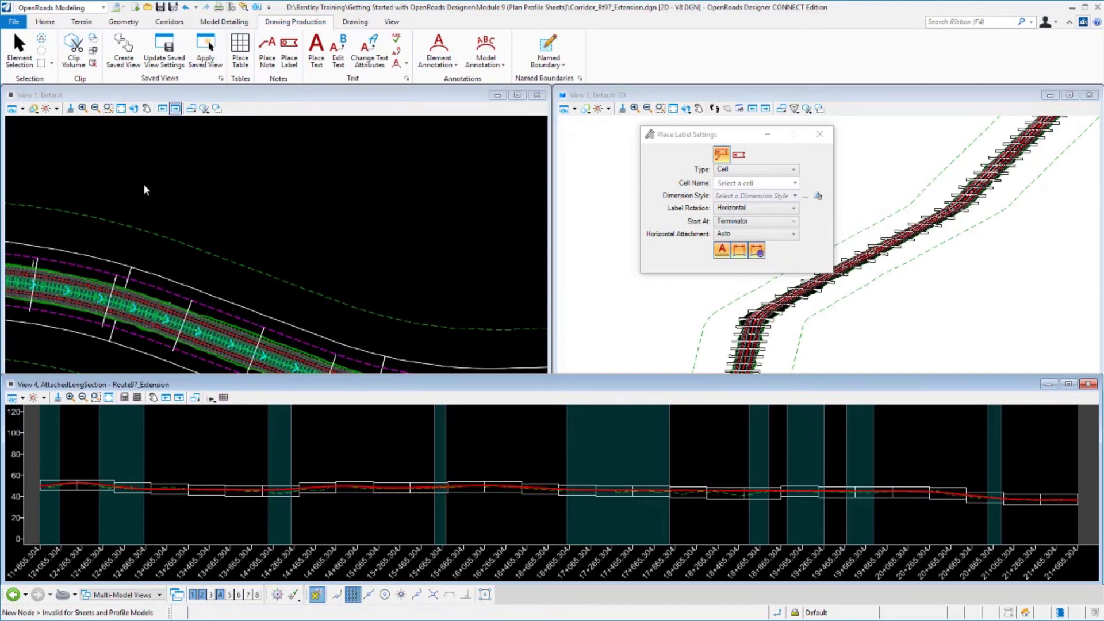
Step: Open Explorer's Sheet Index, expand the Integrated Highway Lifecycle set and inspect sheet A008
left_click(48, 23)
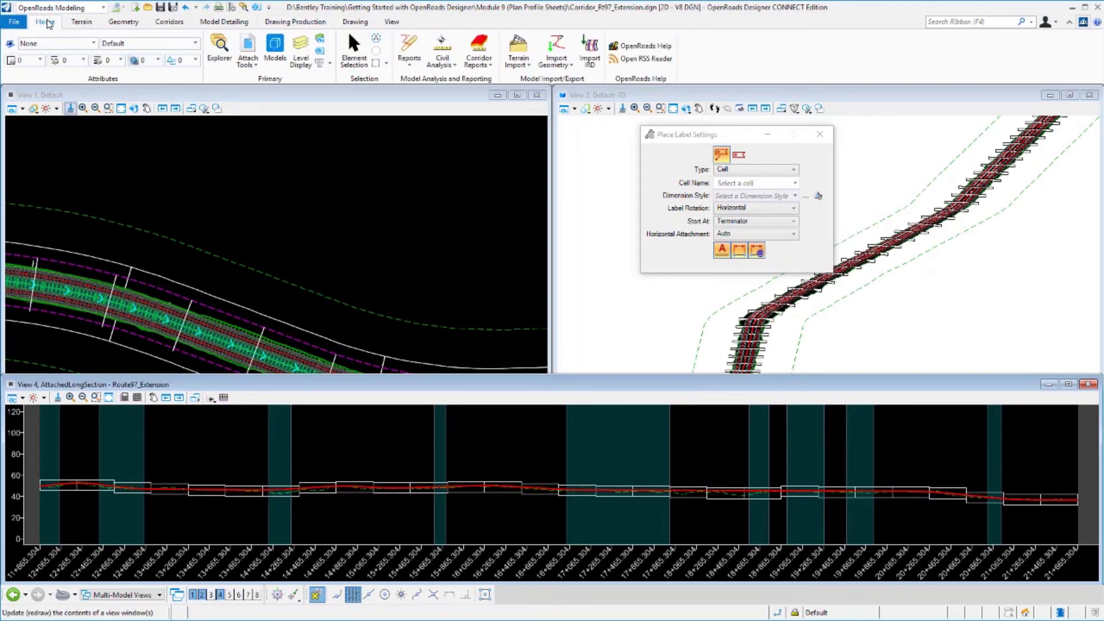
left_click(224, 44)
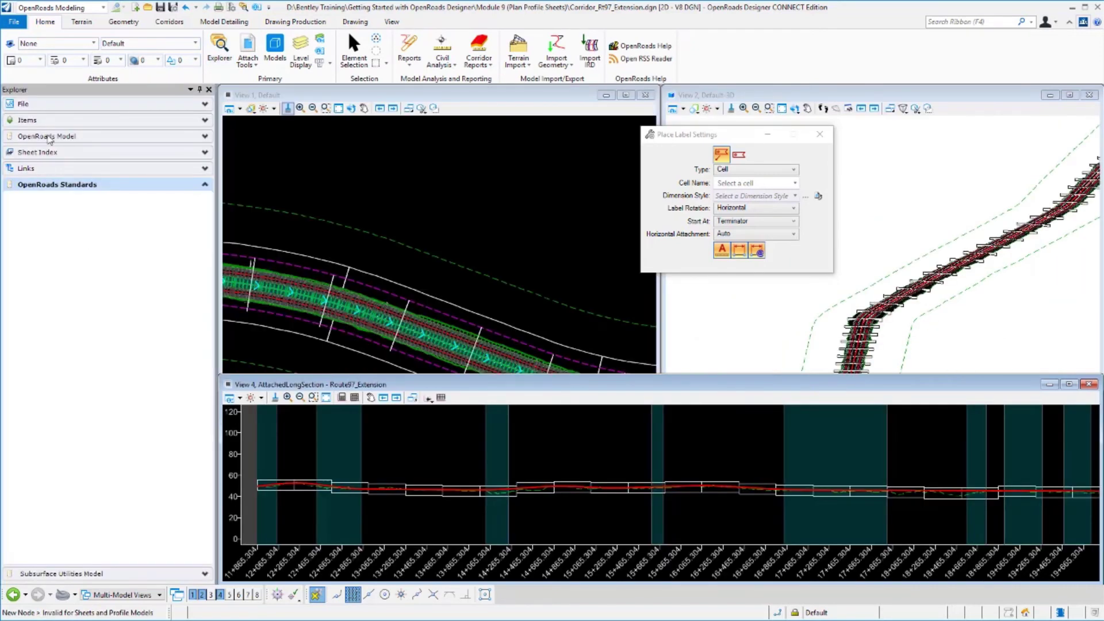
left_click(56, 153)
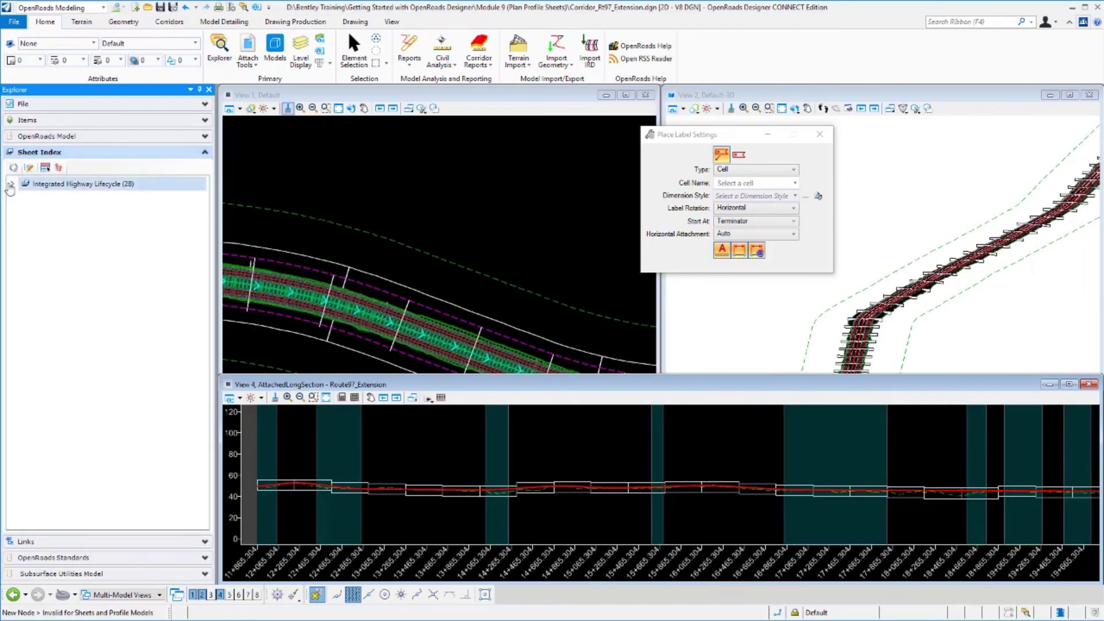
left_click(13, 184)
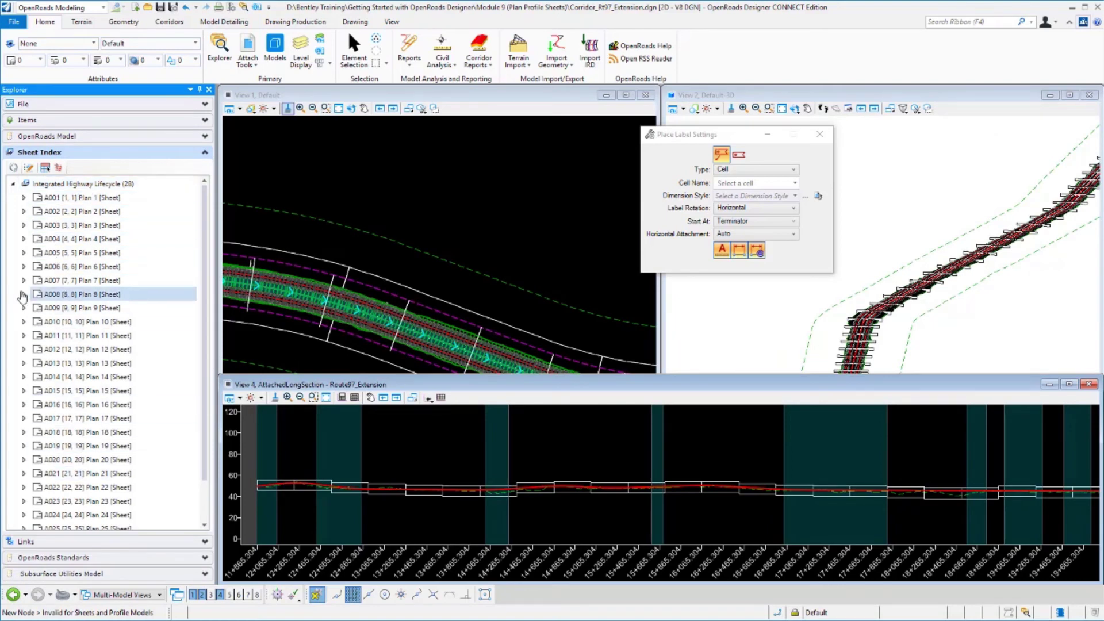
left_click(23, 294)
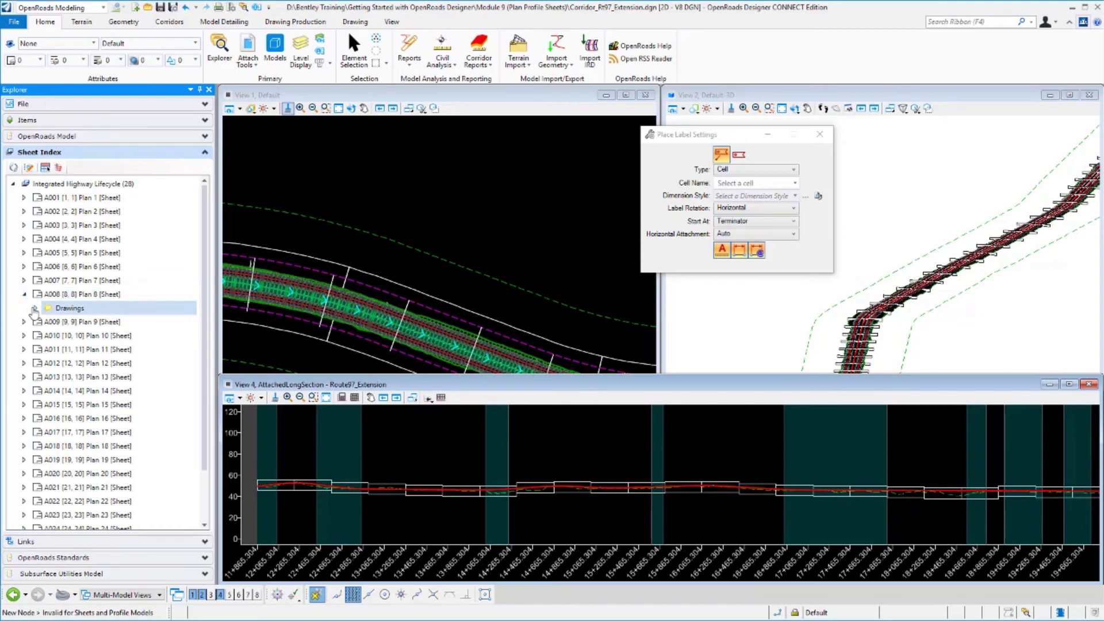
left_click(35, 308)
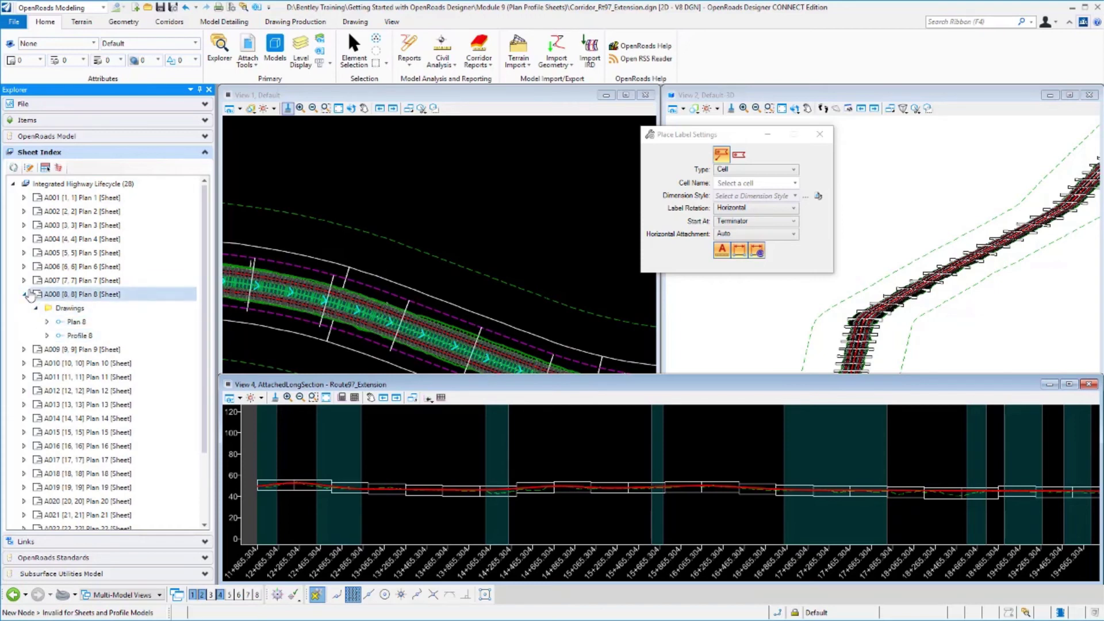
left_click(24, 294)
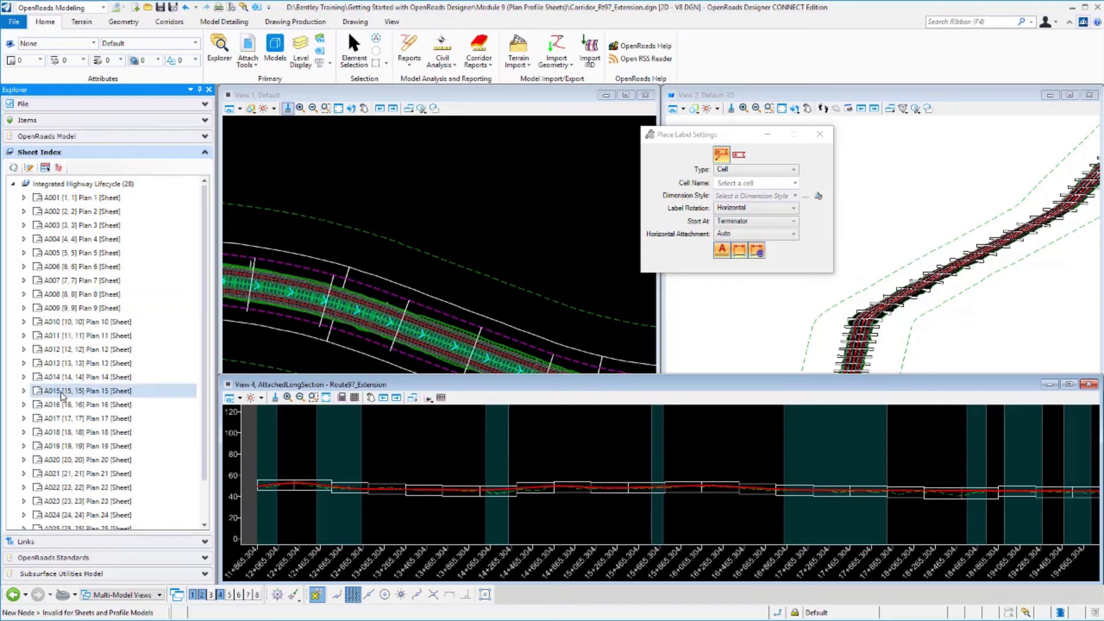
Step: Open sheets A015, A018, A009 and finally A005 (Plan 5)
double_click(62, 392)
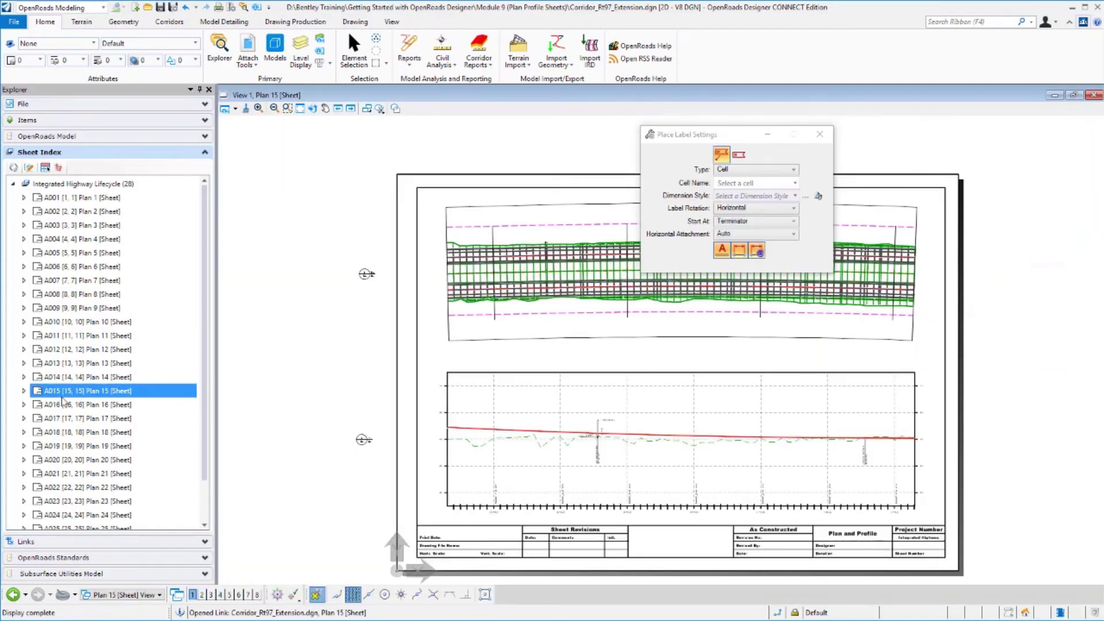
double_click(73, 432)
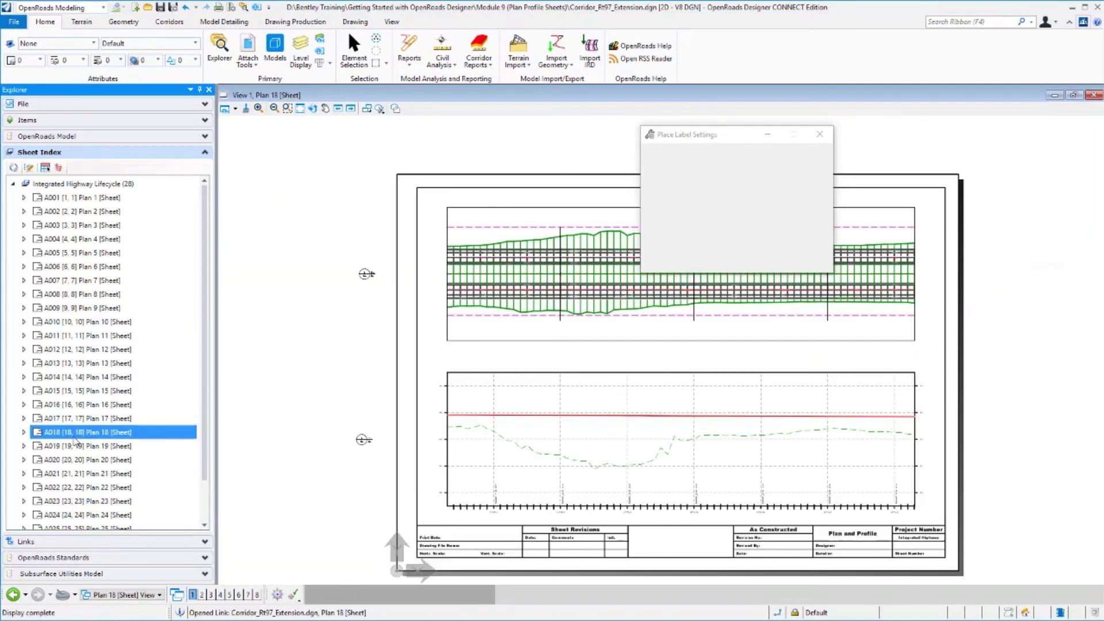
double_click(65, 311)
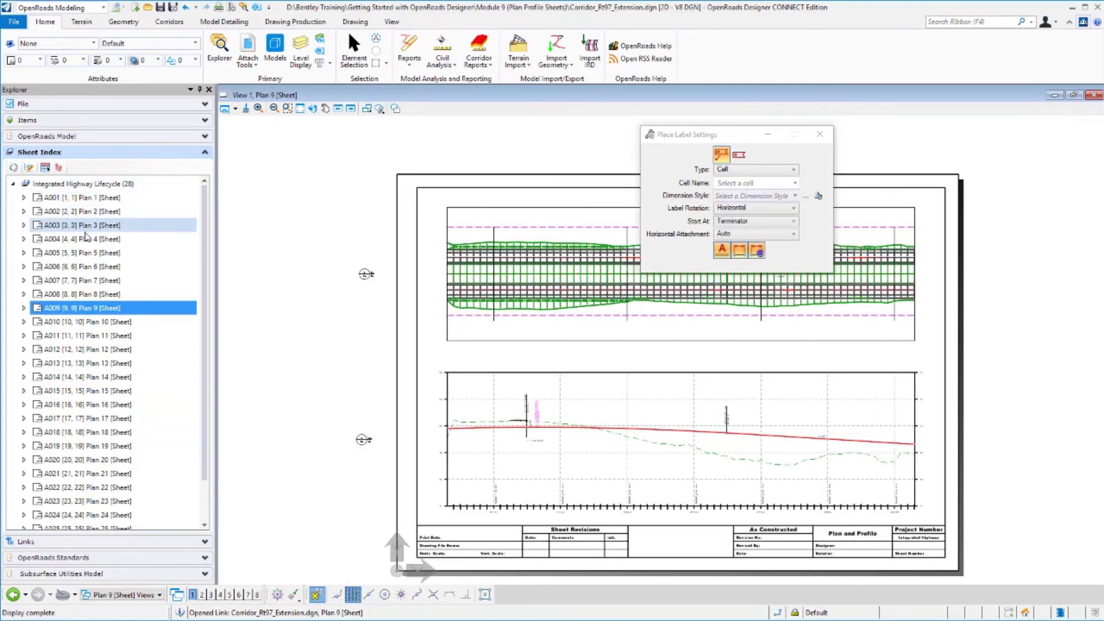
double_click(80, 253)
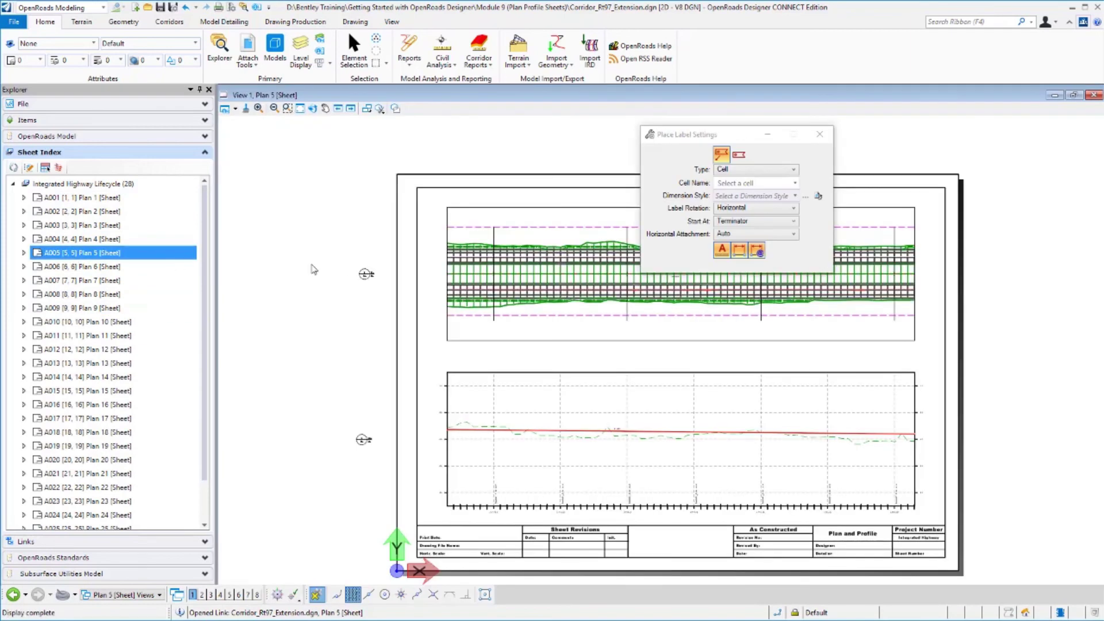
left_click_drag(708, 133, 983, 36)
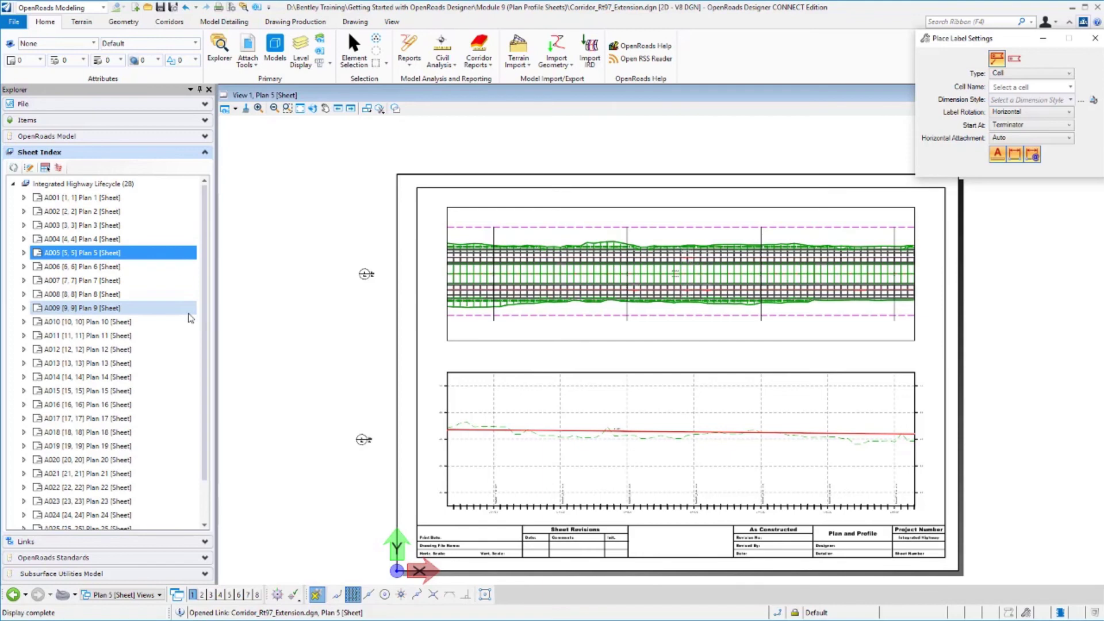
Step: Open sheet A021 and move its Plan 21 reference slightly down within the sheet border
double_click(94, 478)
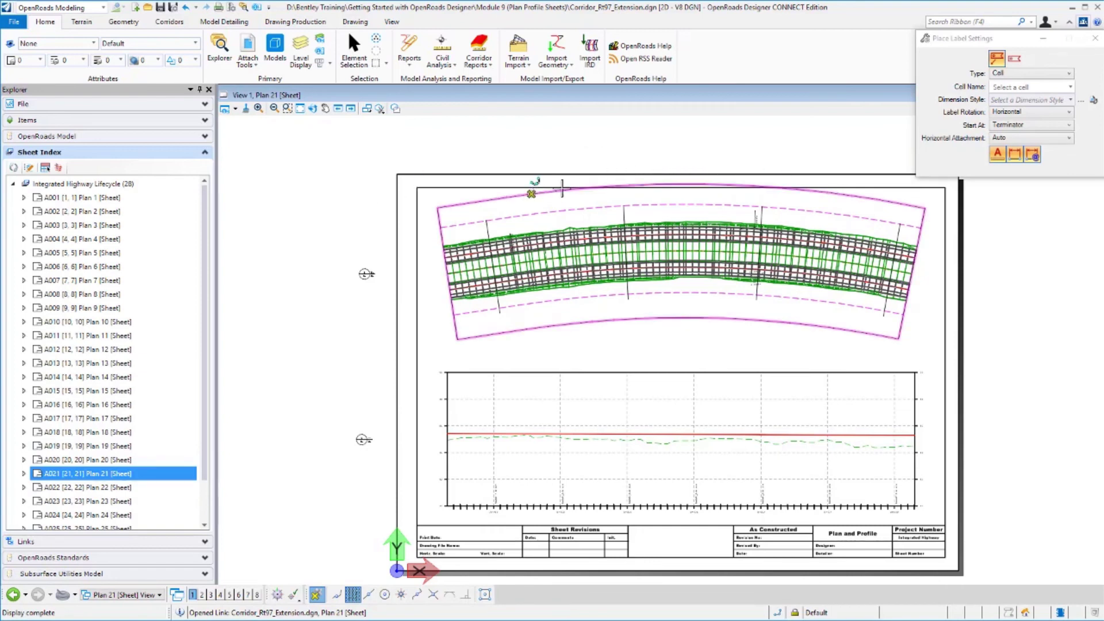
left_click(248, 46)
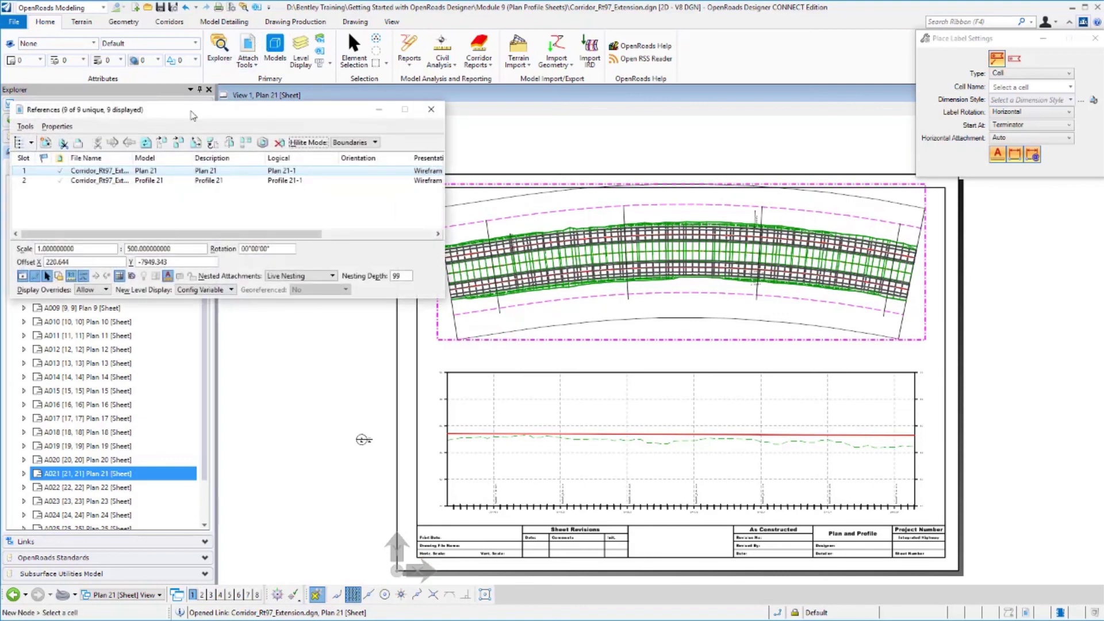
left_click(90, 172)
left_click(163, 142)
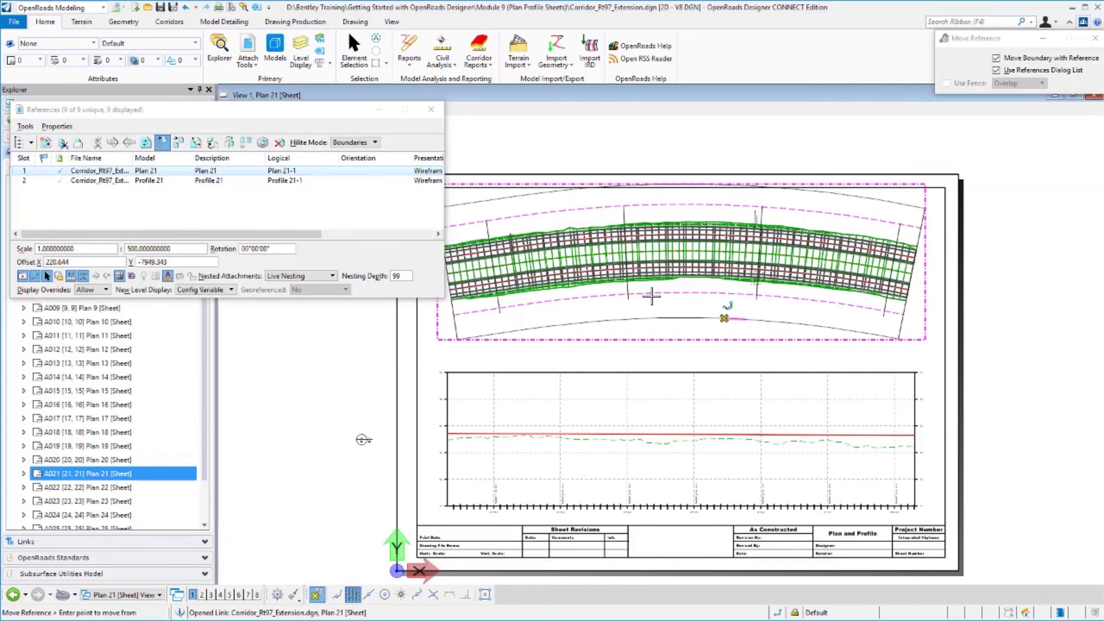
left_click(654, 284)
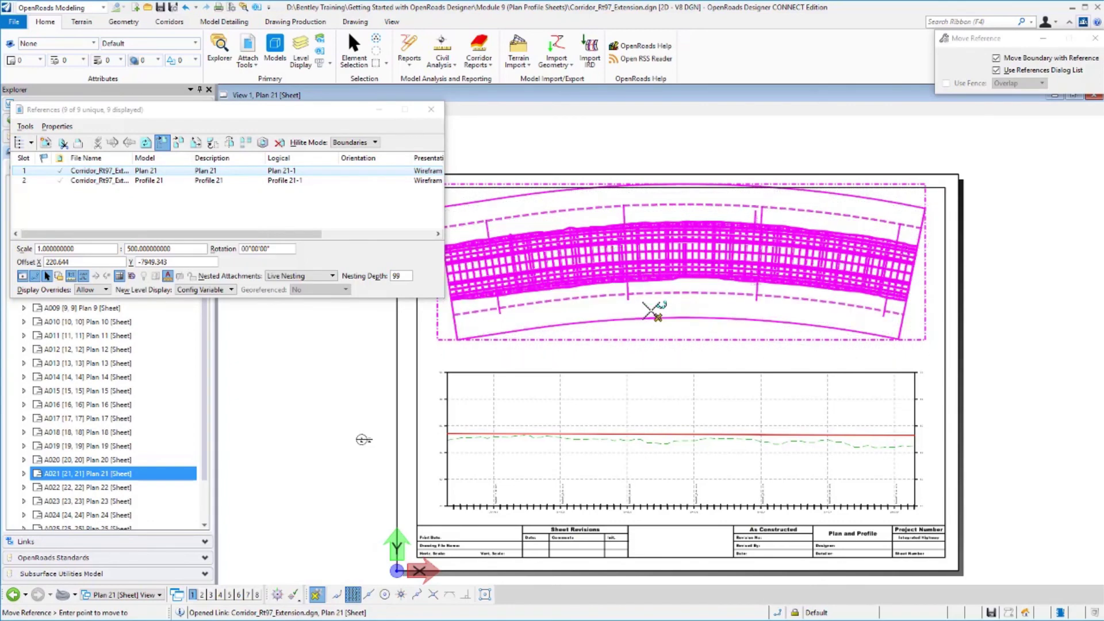
left_click(655, 312)
key("Escape")
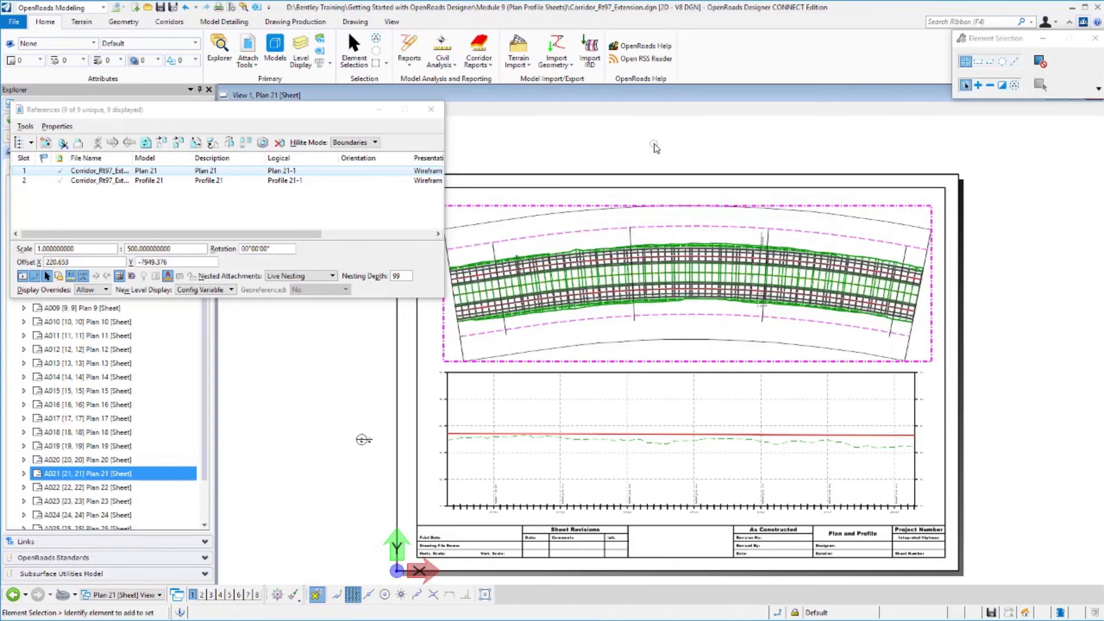
left_click(431, 109)
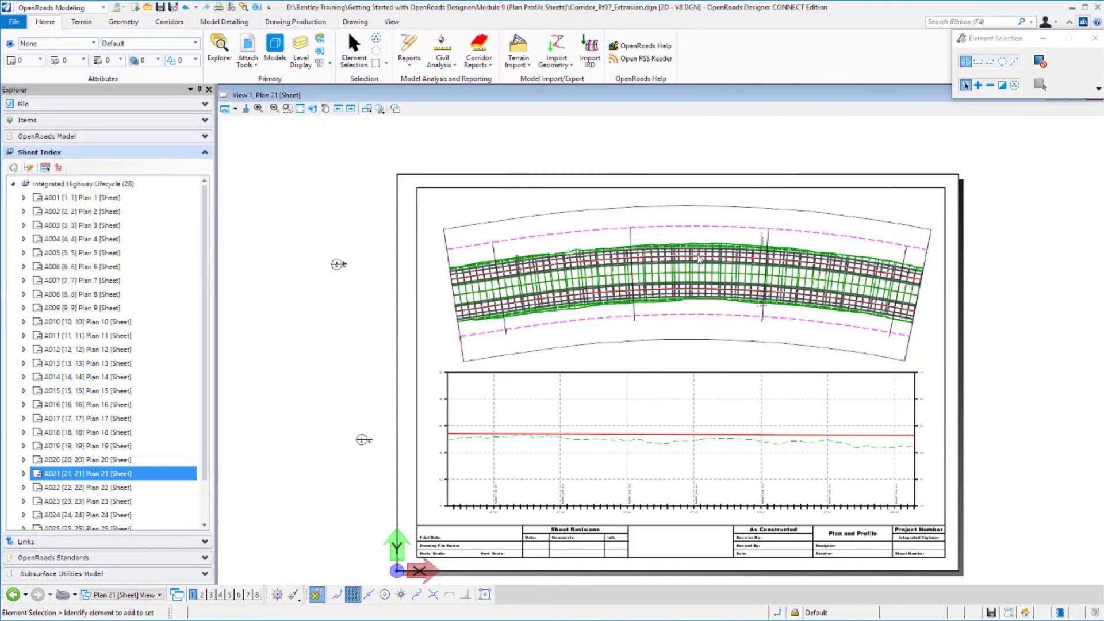
Step: Send the whole Integrated Highway Lifecycle sheet set to Print Organizer using the PDF print style
mouse_move(699, 264)
left_click(56, 184)
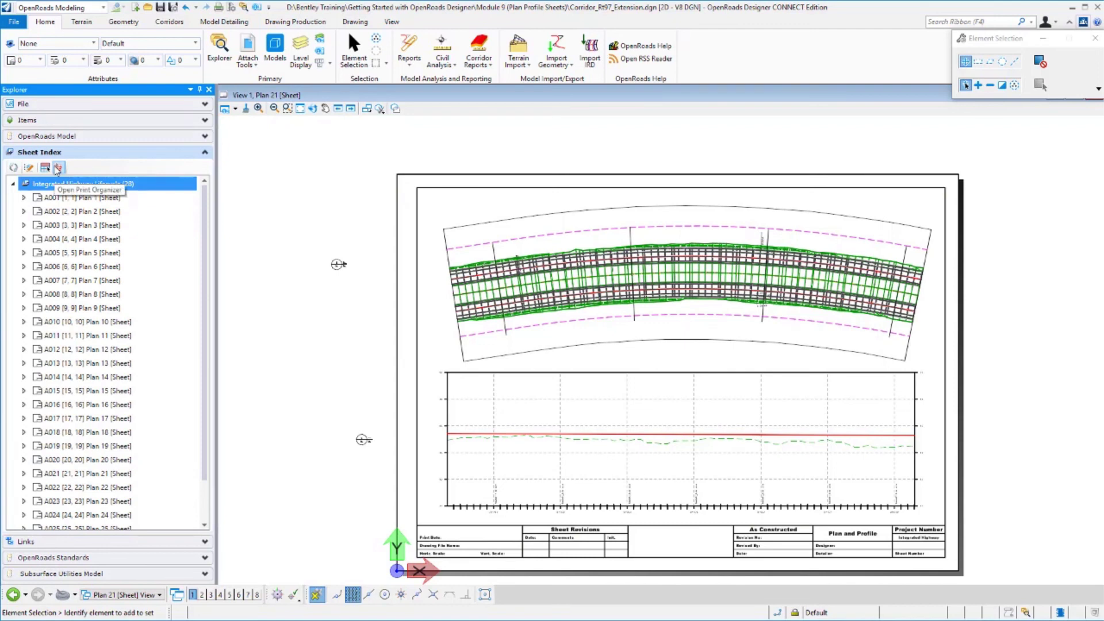
left_click(58, 168)
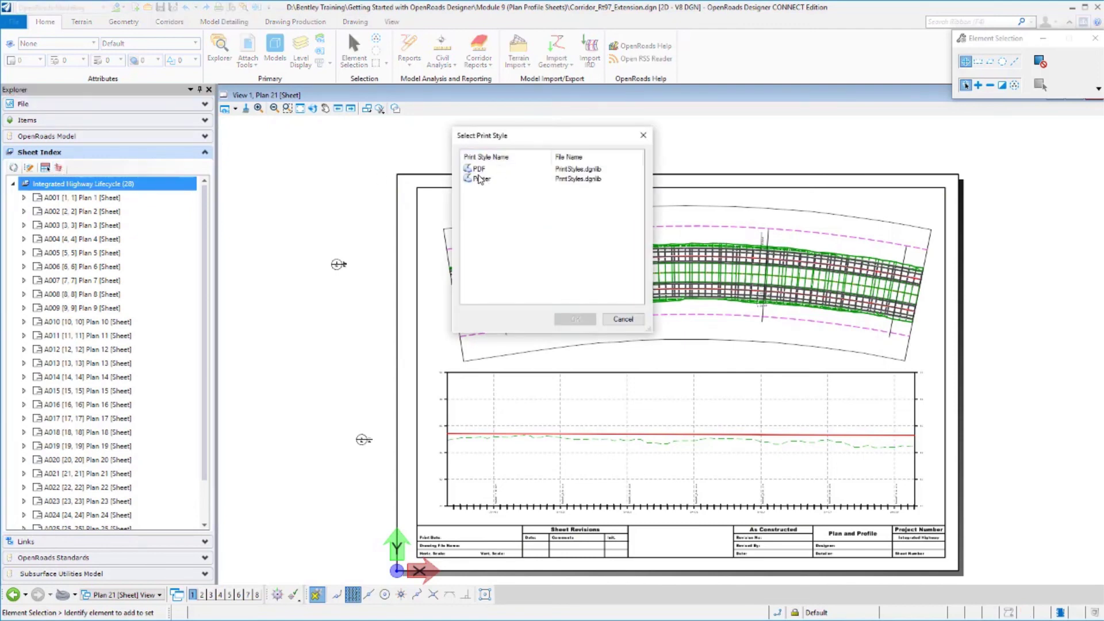
double_click(480, 170)
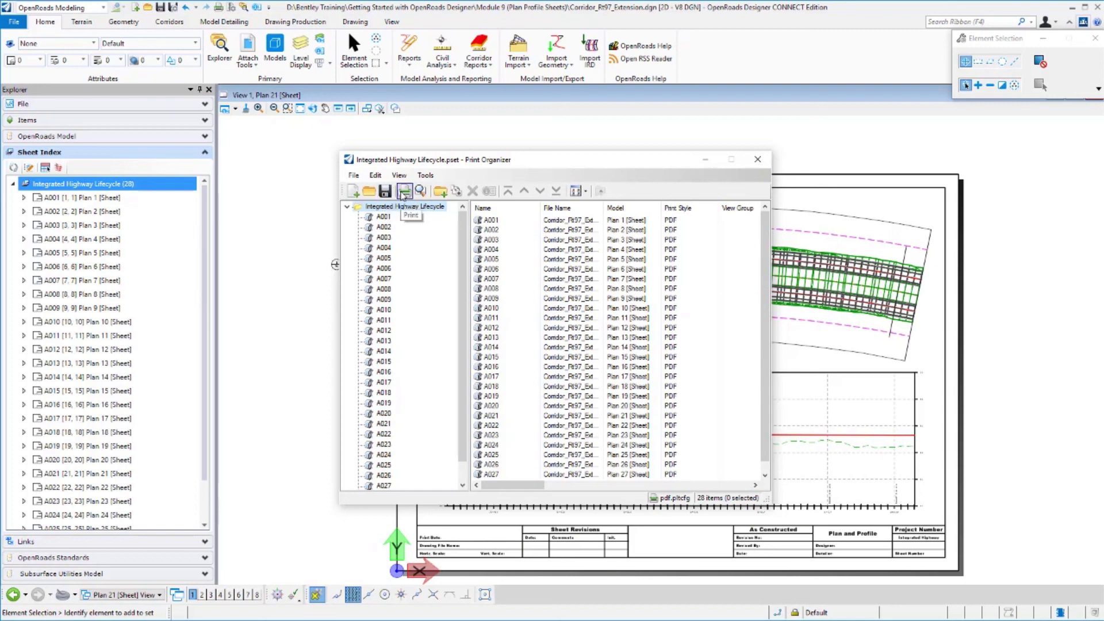
left_click(404, 193)
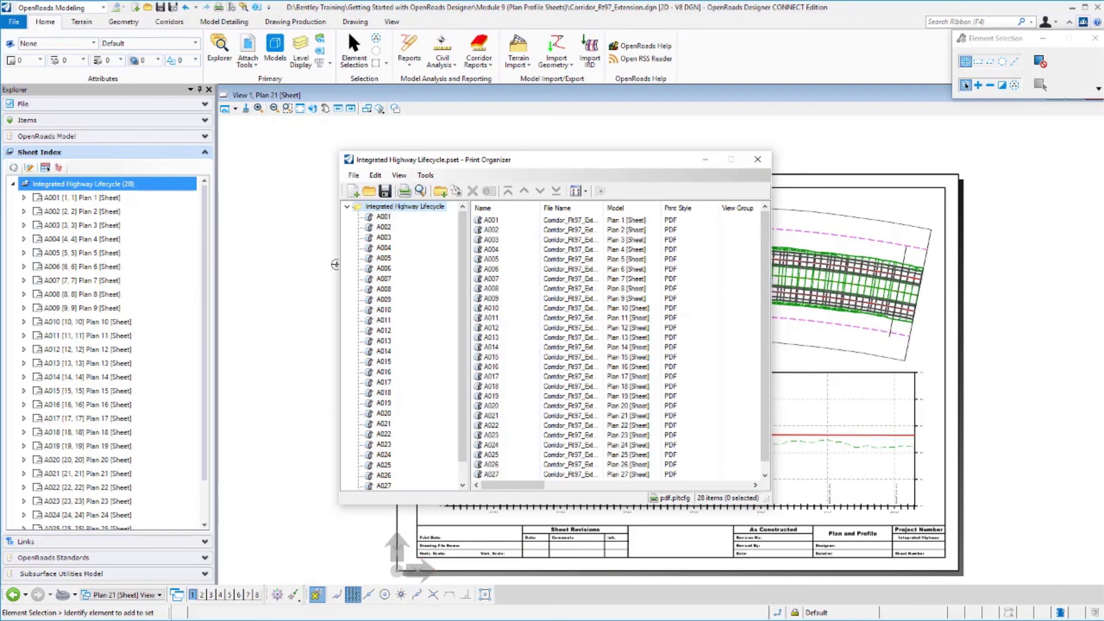